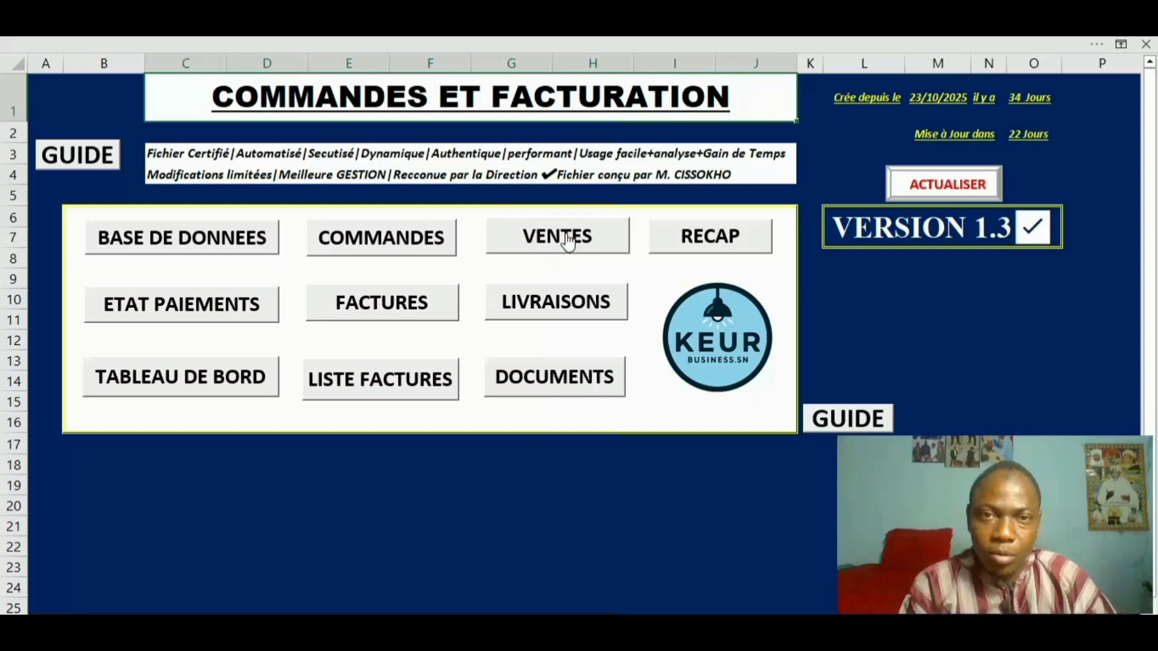
Switch from the menu to the VENTES daily sales sheet using its button
click(567, 239)
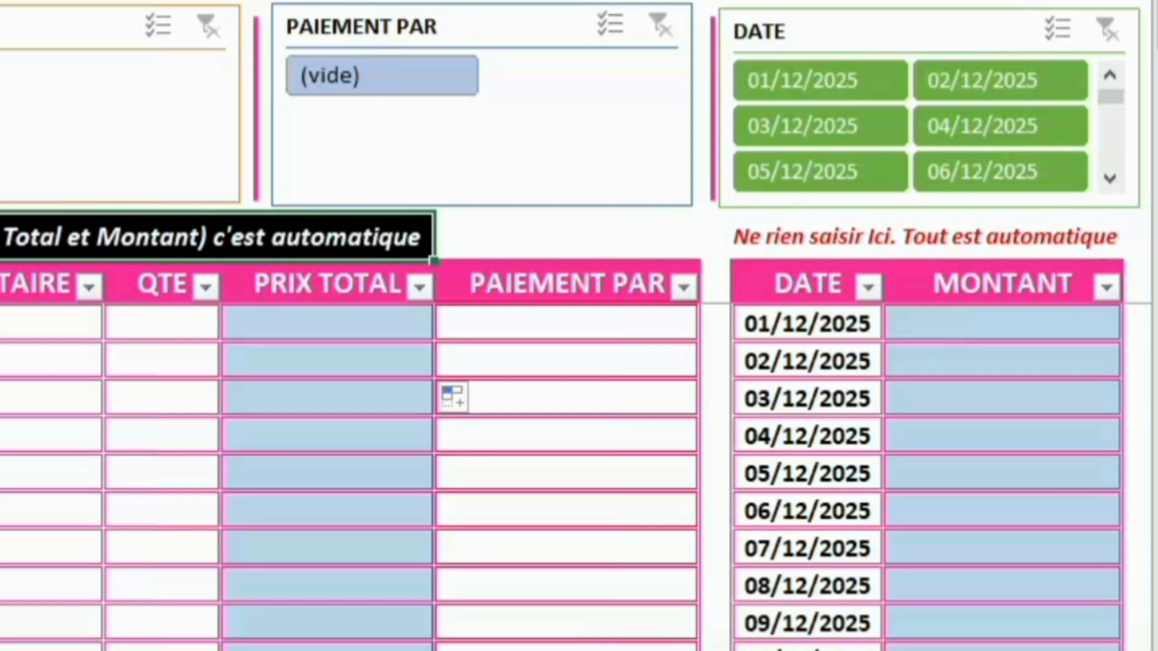
drag(1156, 28, 1155, 109)
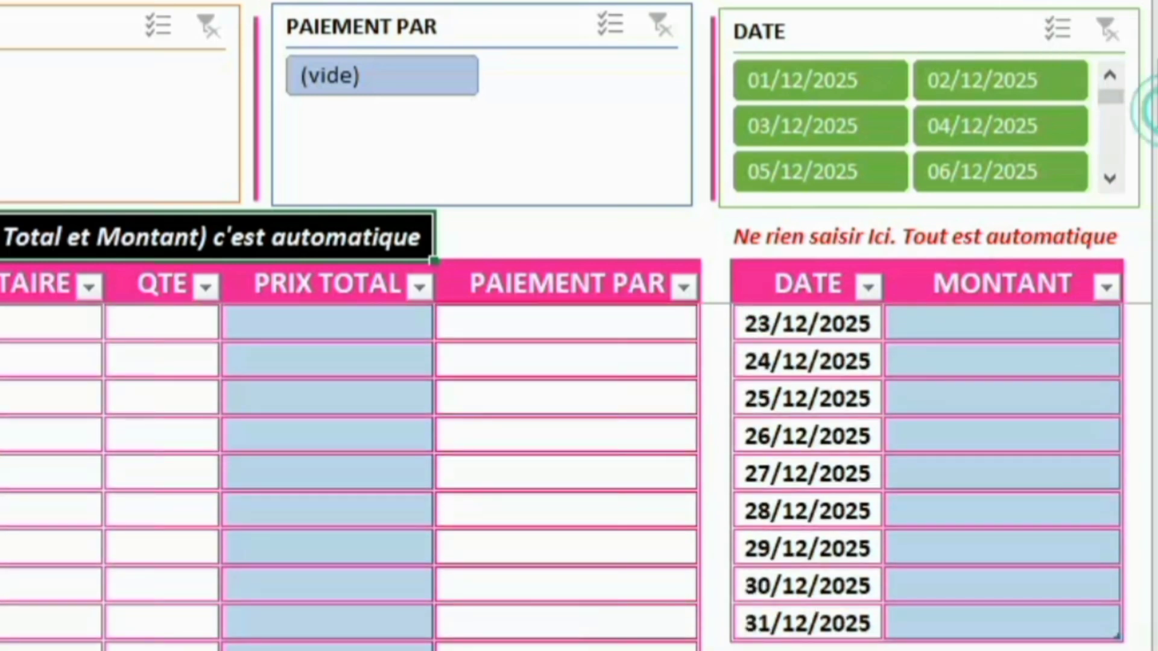
drag(1156, 110, 1156, 127)
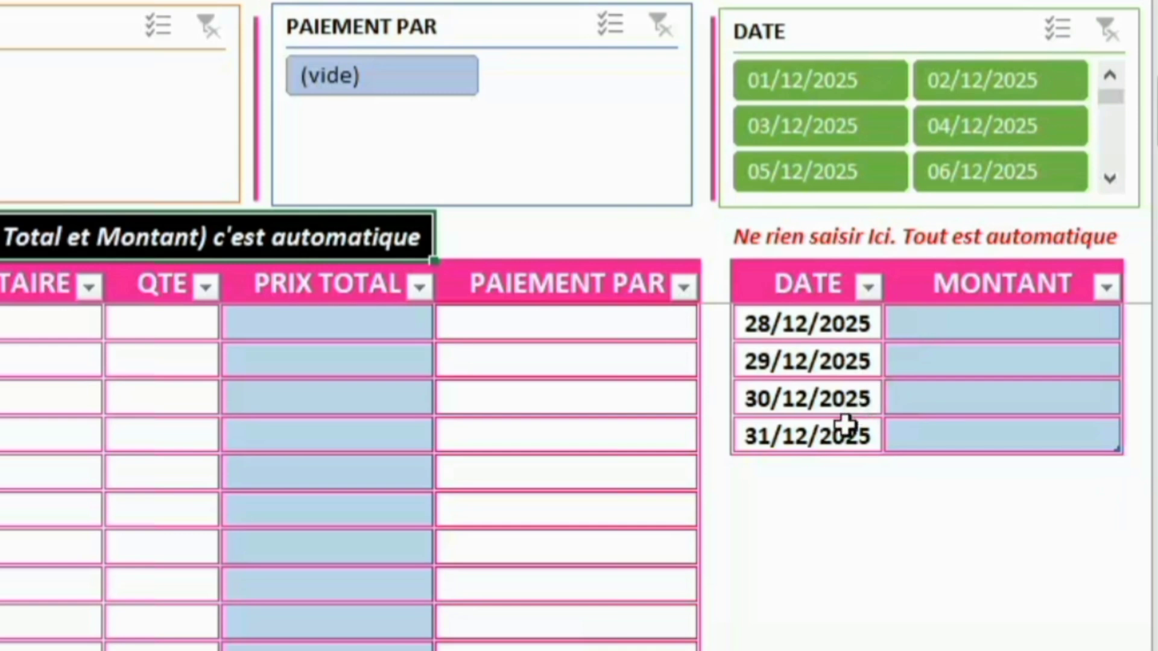
click(851, 423)
drag(881, 454, 892, 550)
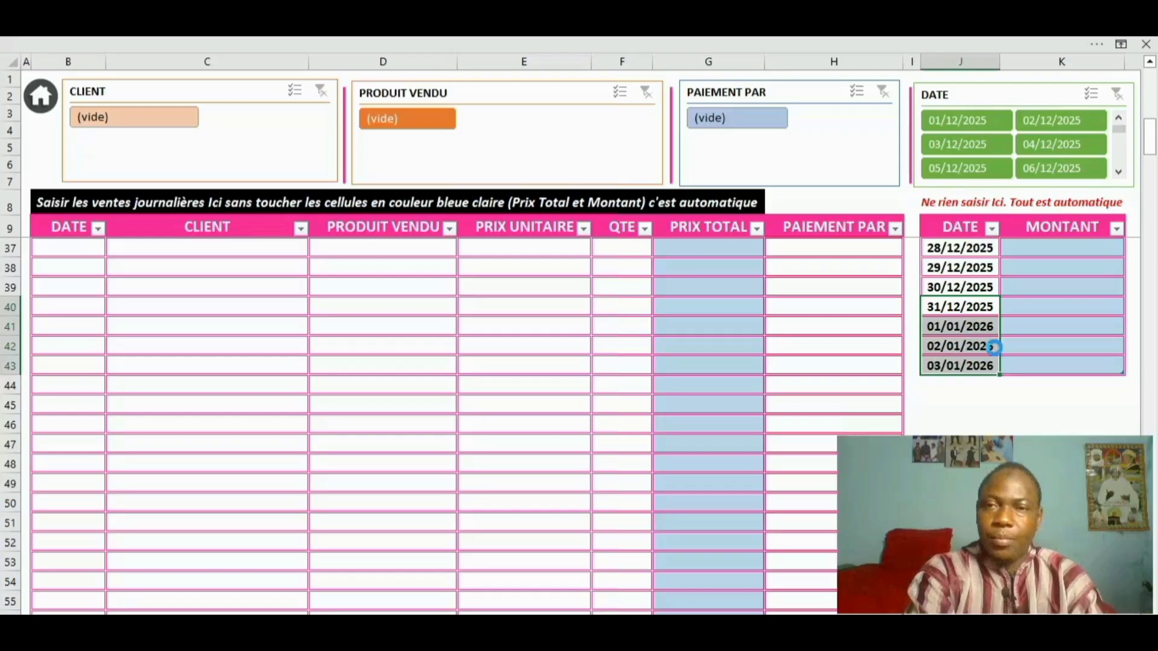
key(ctrl+z)
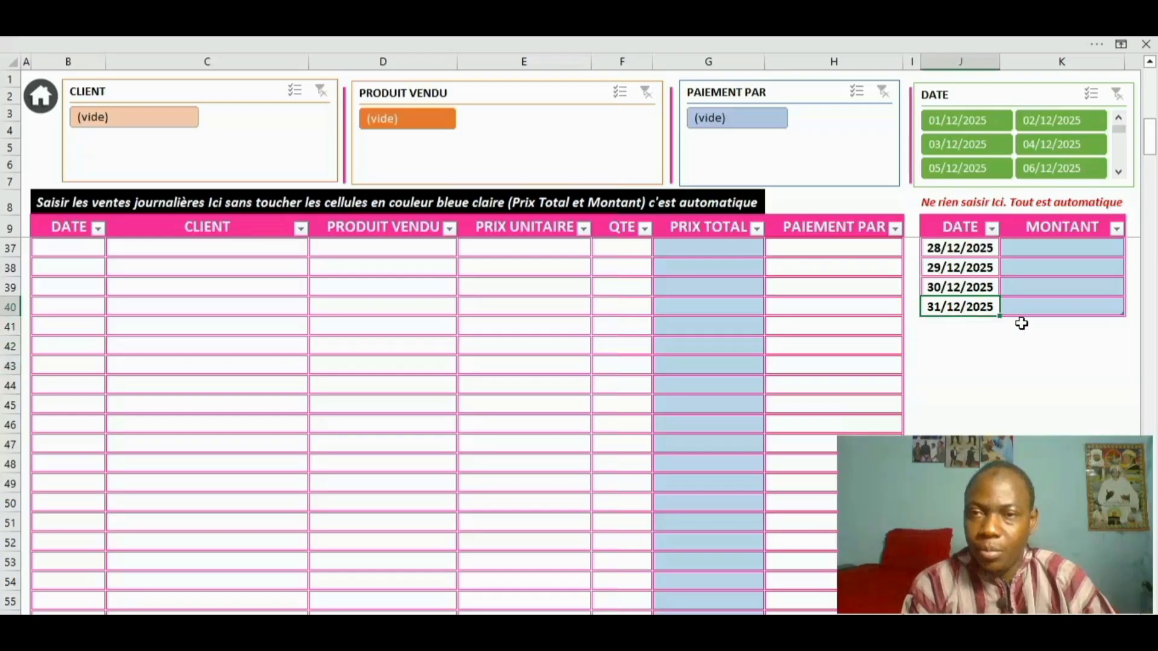
drag(1151, 151, 1153, 90)
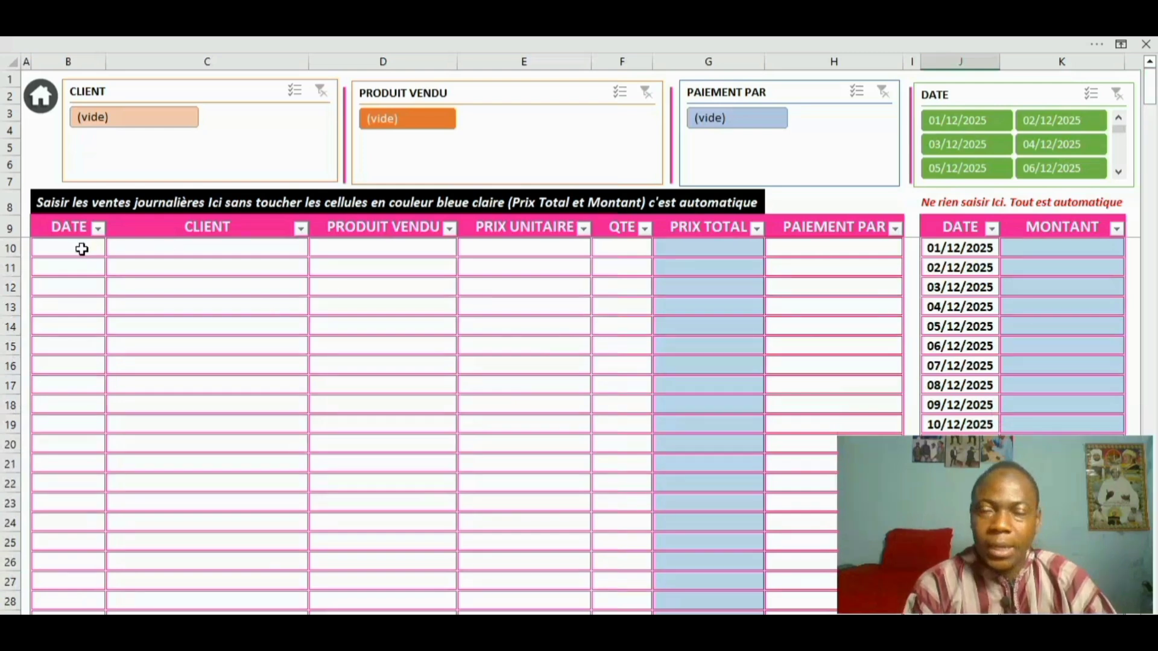
Enter the date 01/12/2025 and the client's name in the first sales row
click(82, 249)
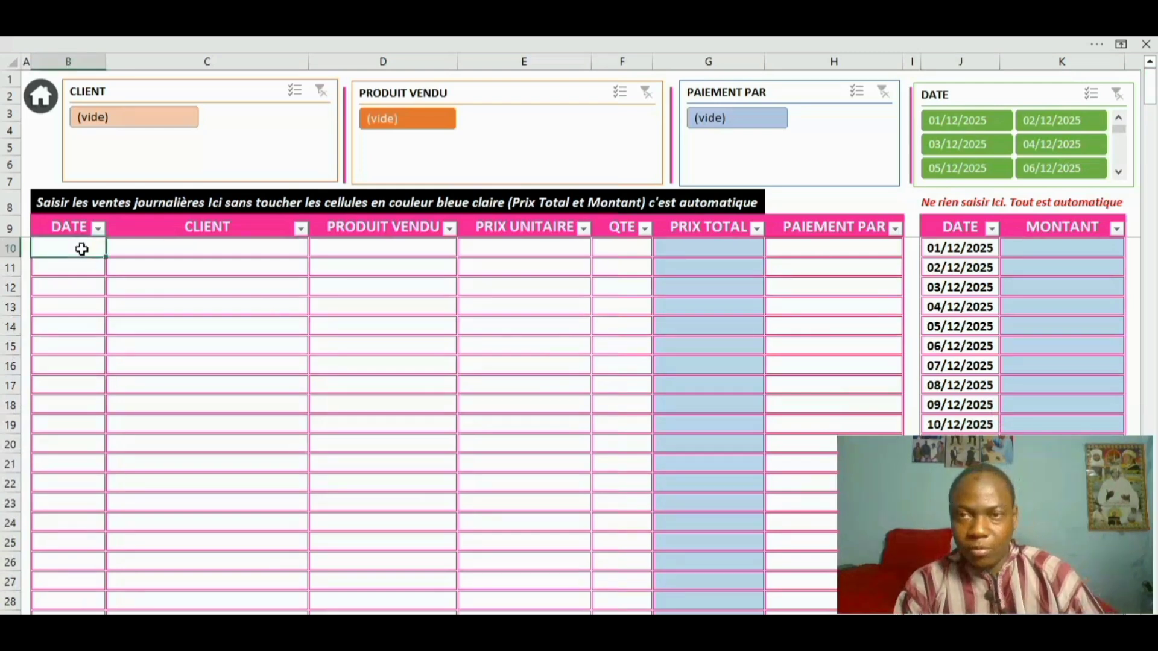
text(0)
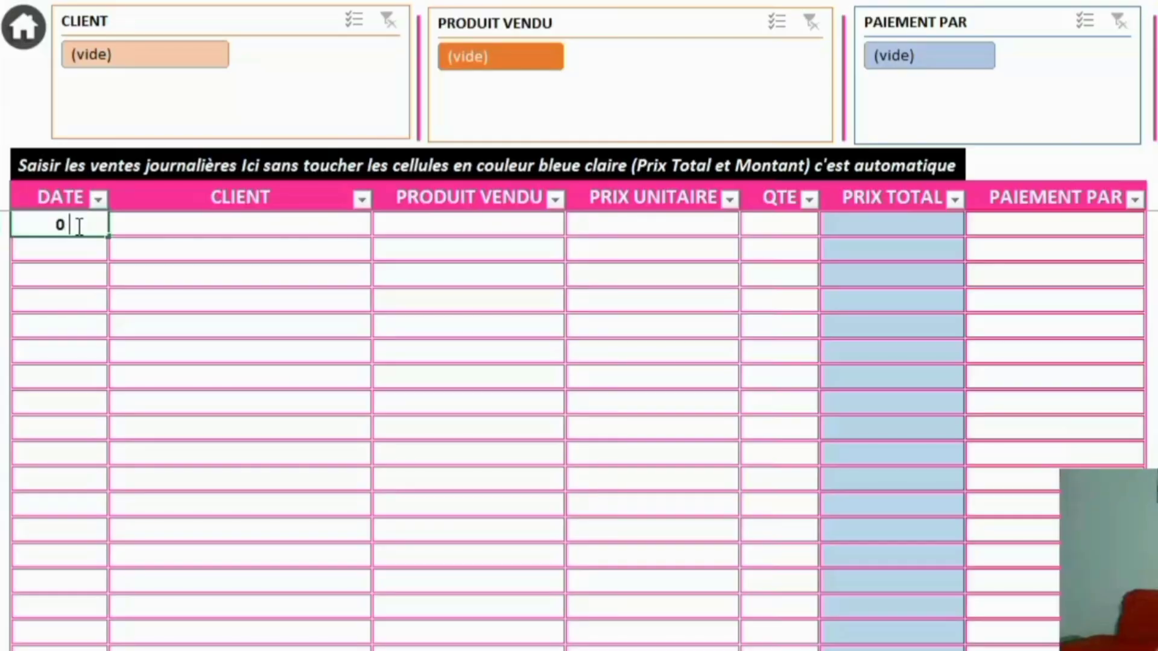
text(1/12/2025)
key(Tab)
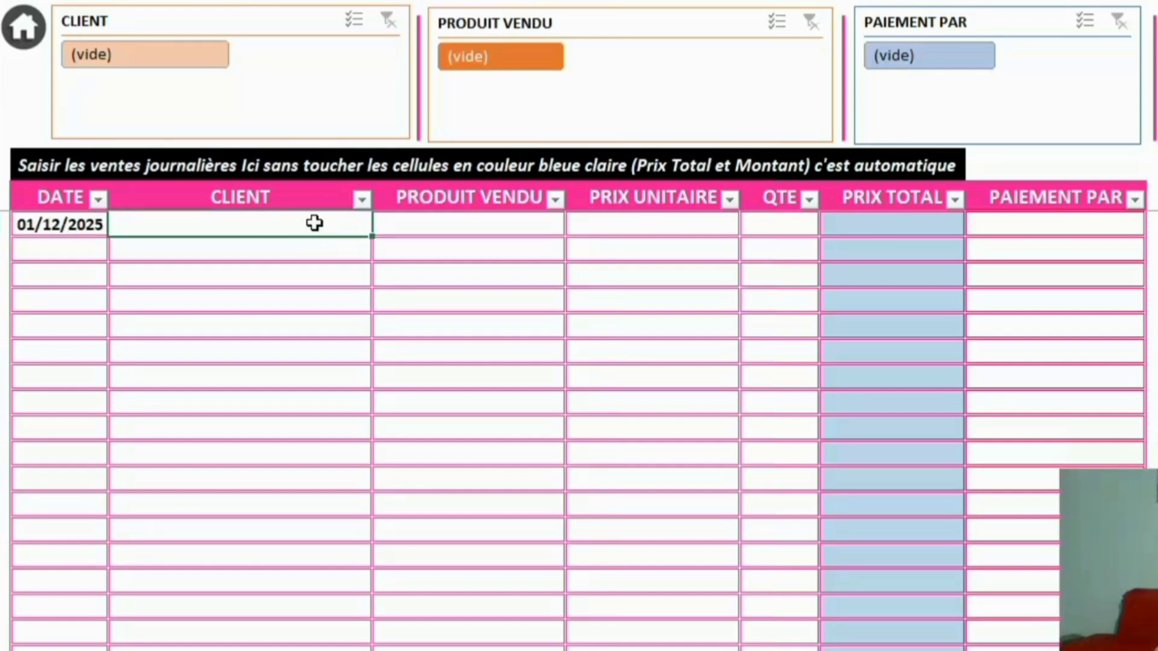
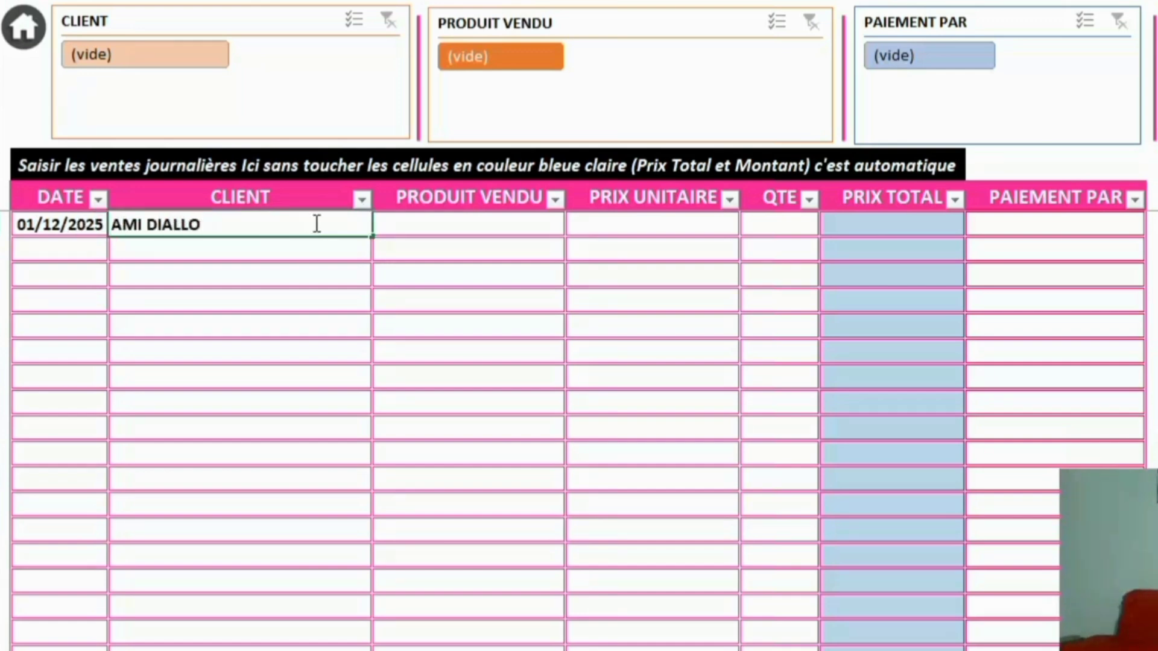
key(Tab)
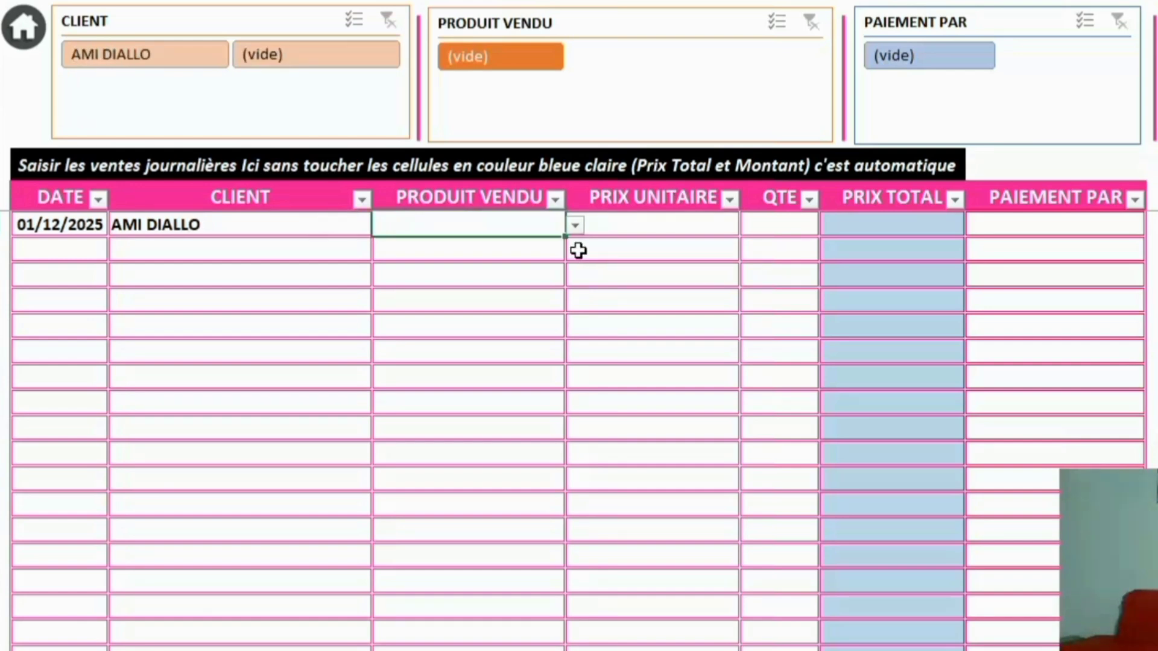
Set the first sale's product to SAVON, quantity 2, paid ESPECE
click(576, 225)
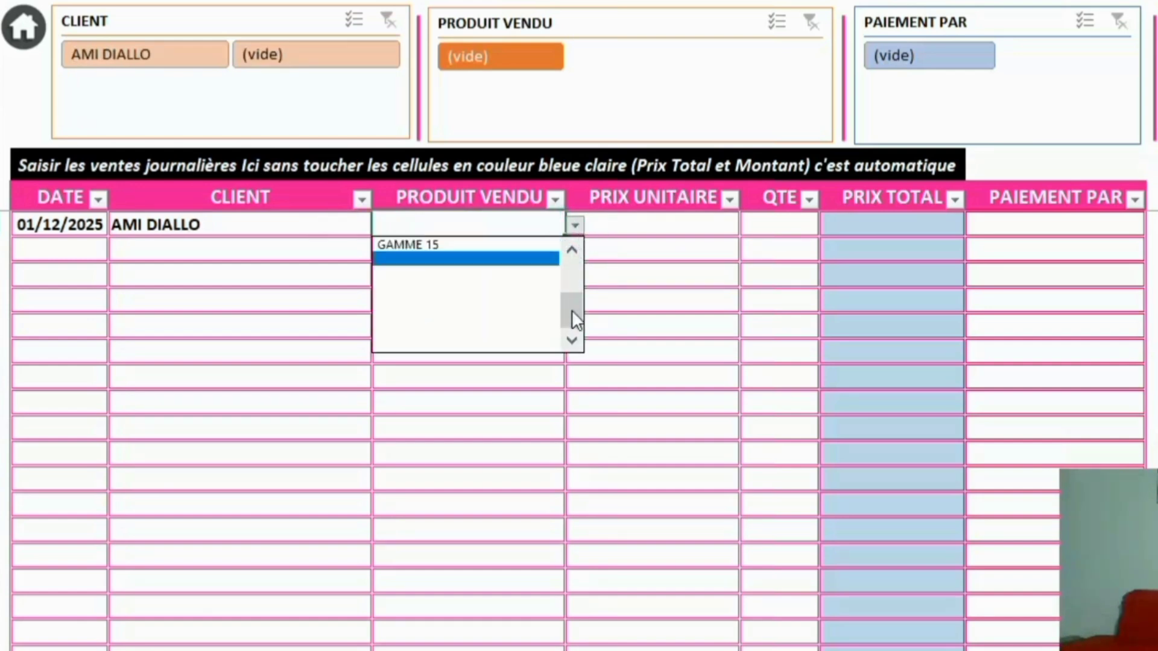
drag(571, 310, 549, 283)
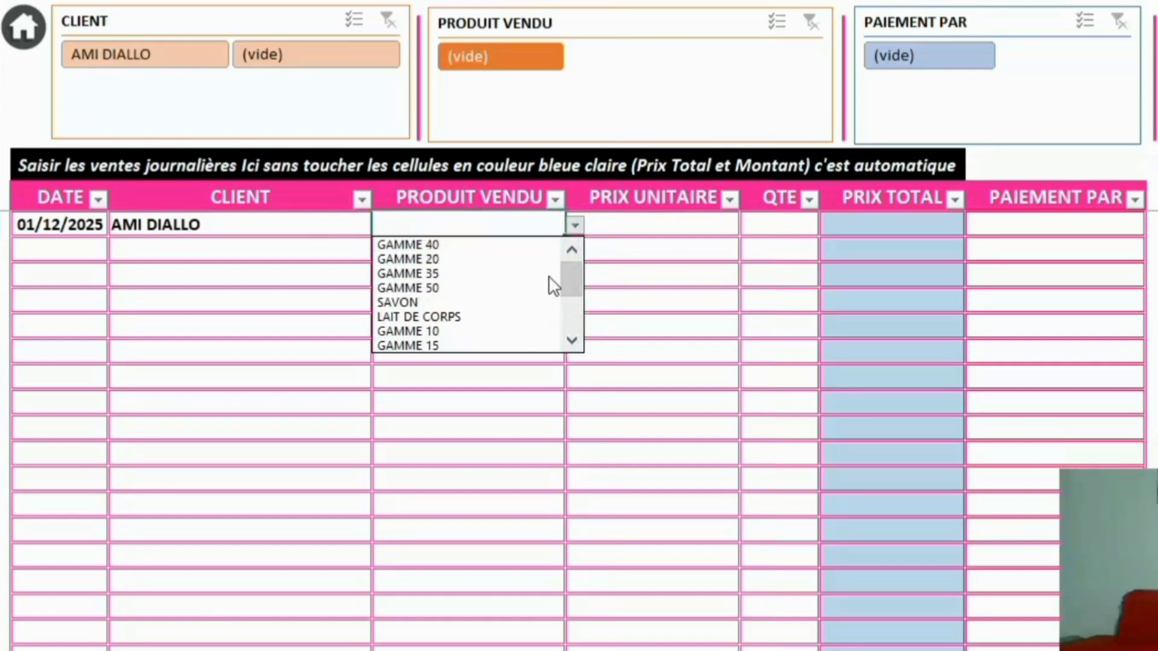
click(480, 303)
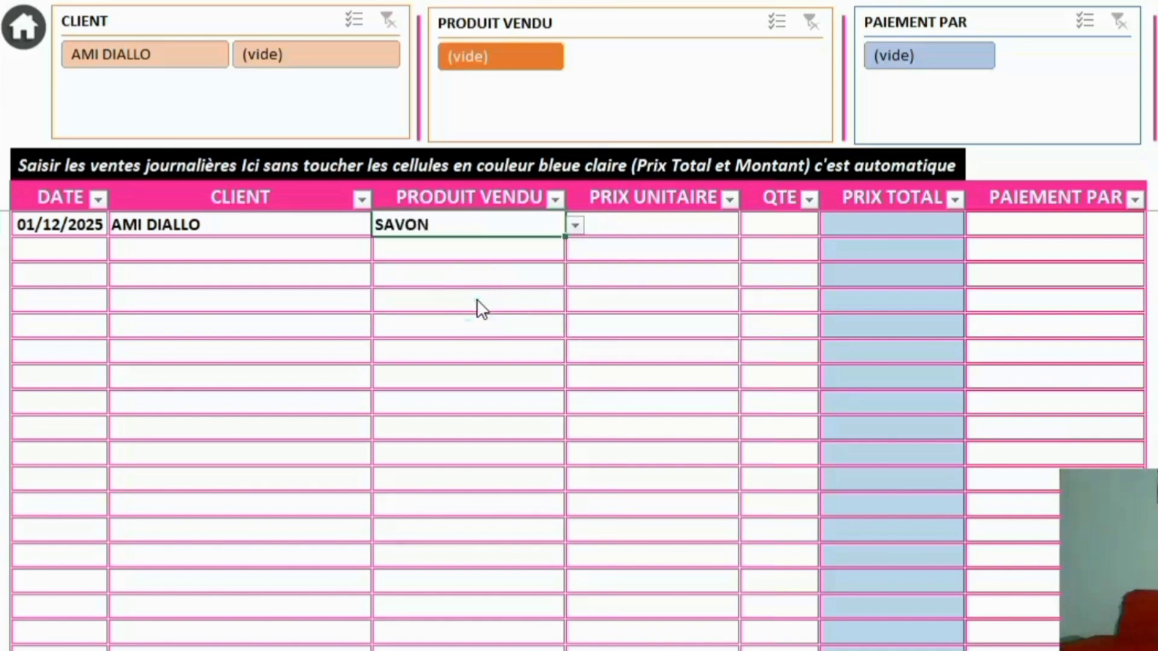
click(789, 226)
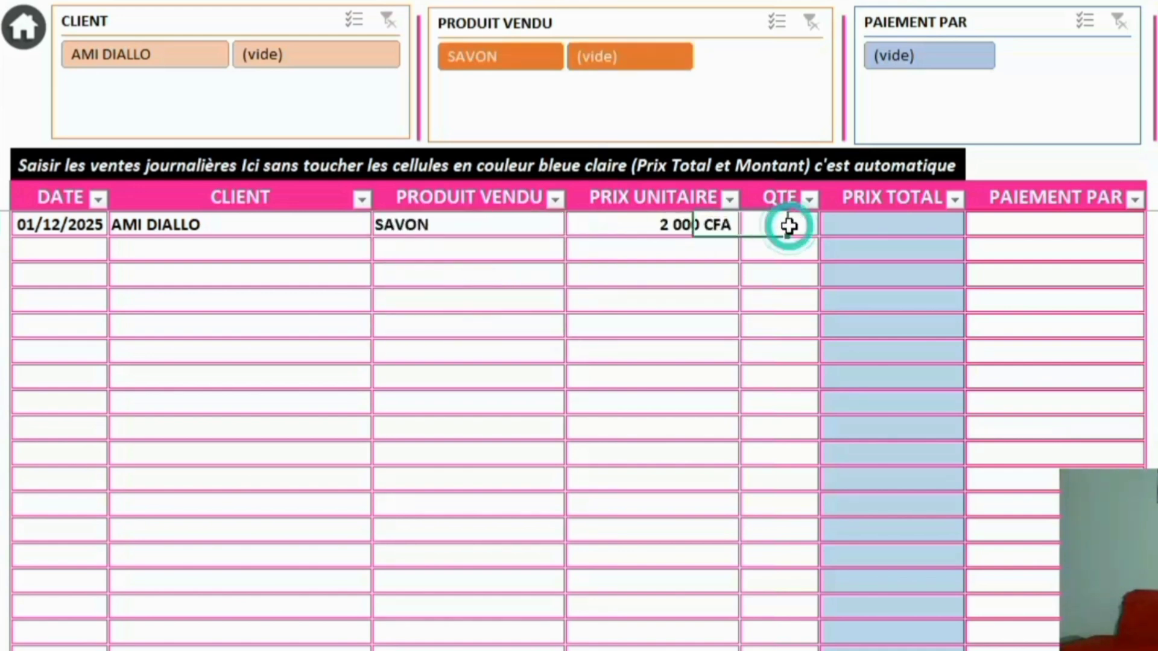
double_click(790, 226)
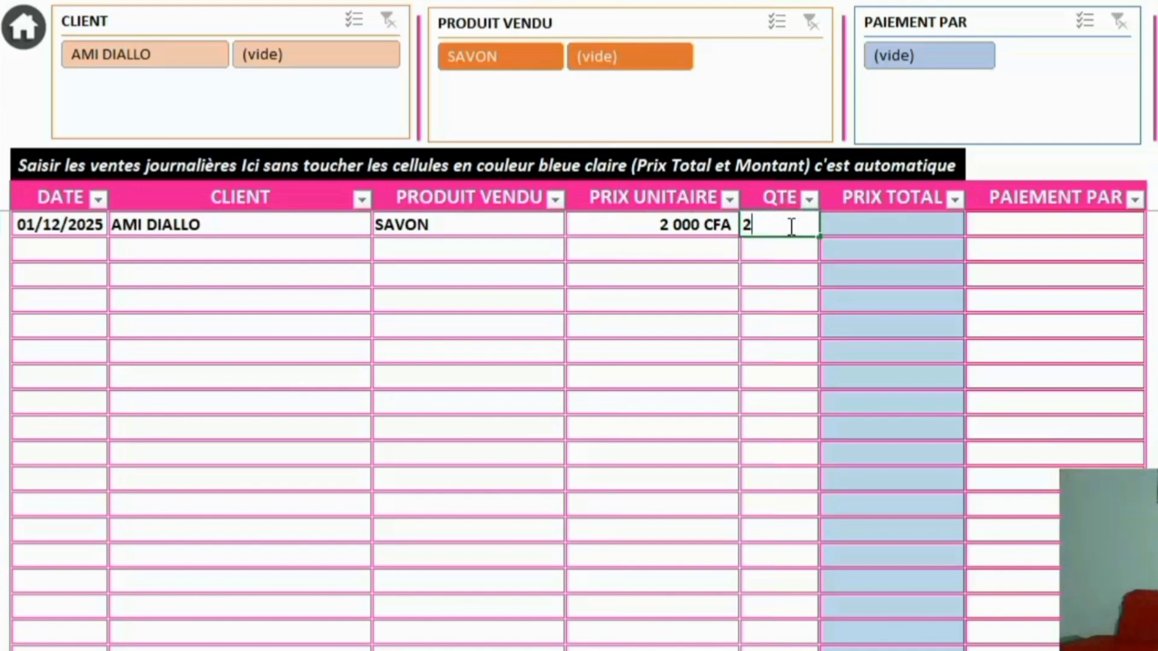
text(2)
key(Return)
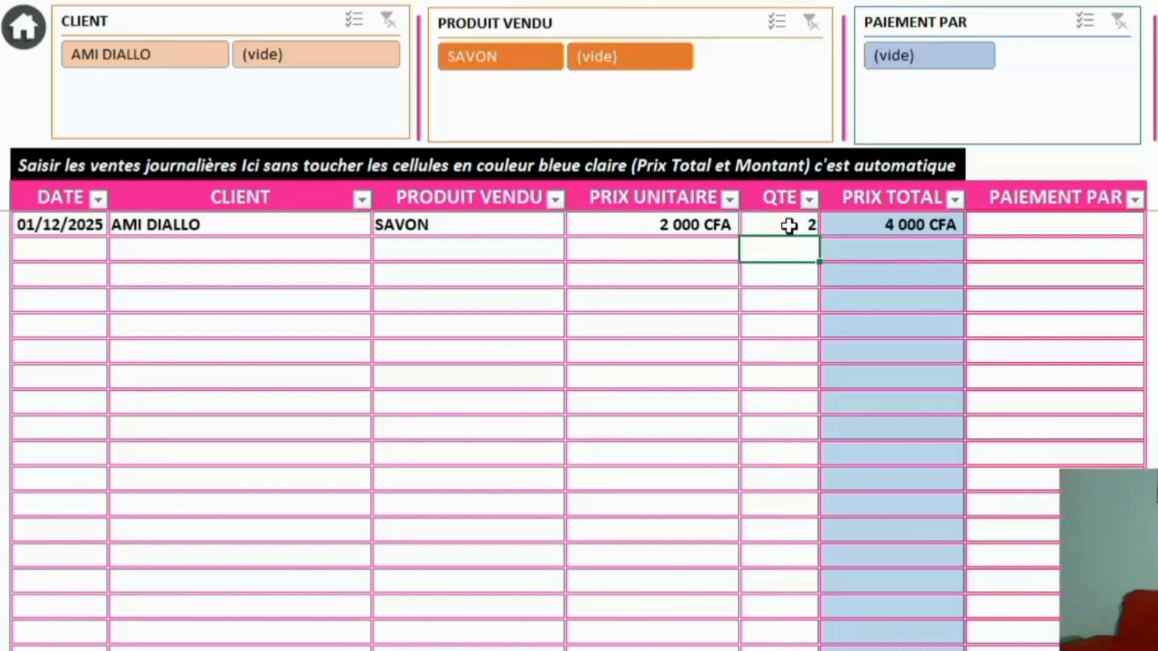
click(1024, 233)
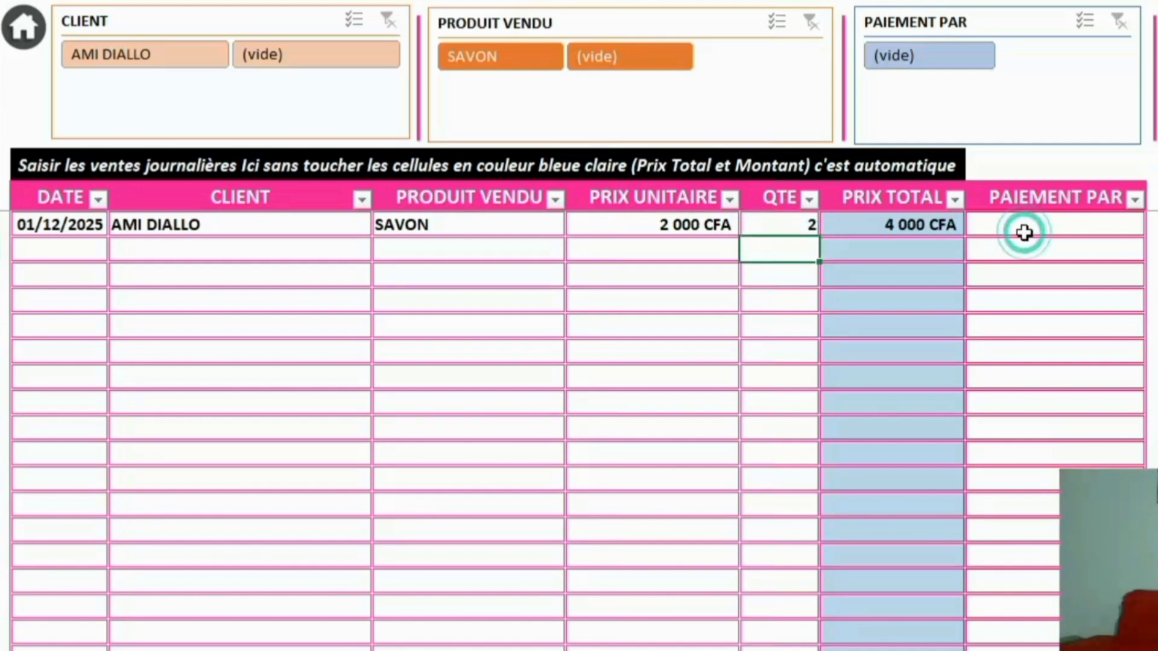
click(1150, 226)
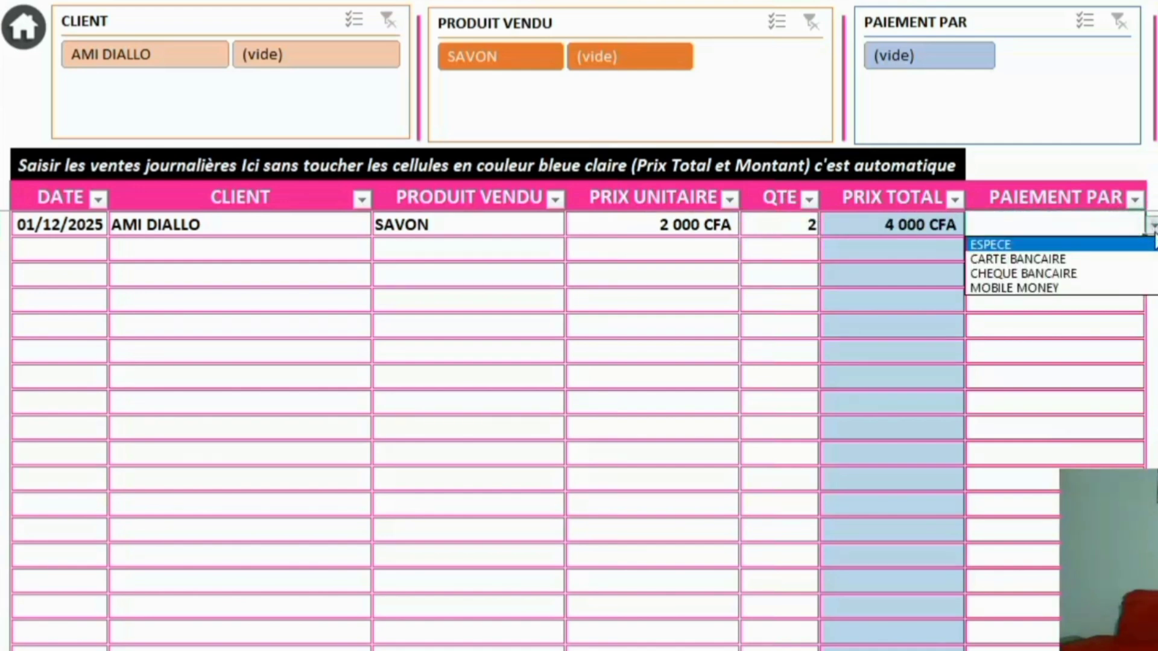
click(1099, 244)
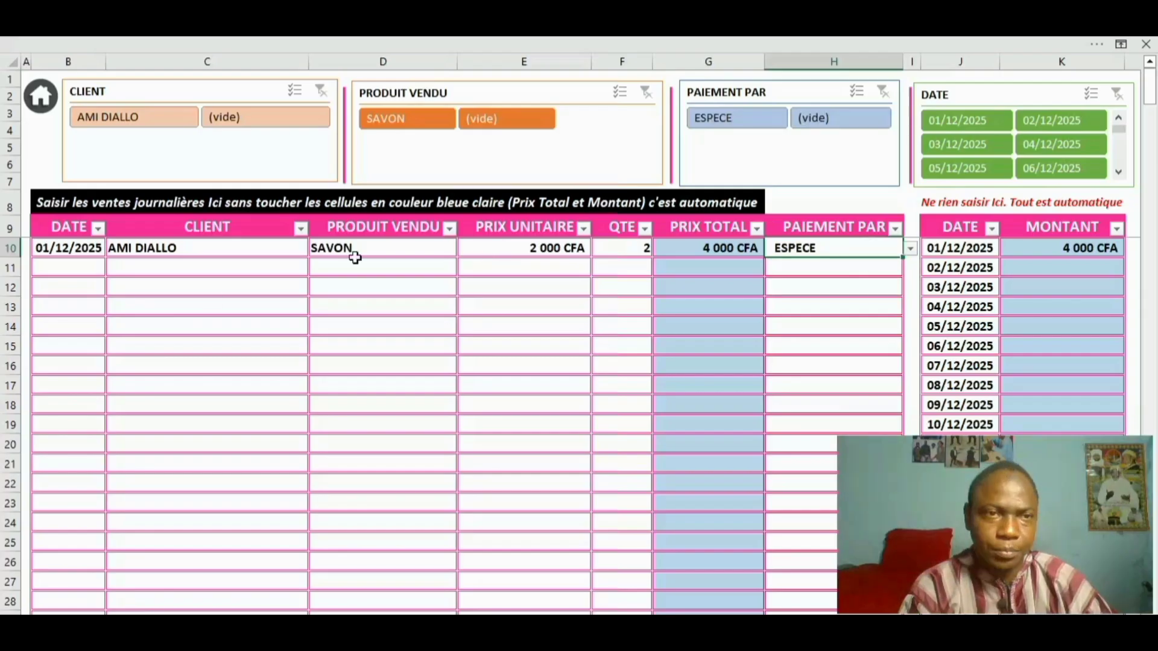
Copy the date 01/12/2025 from B10 into B11:B15
click(84, 251)
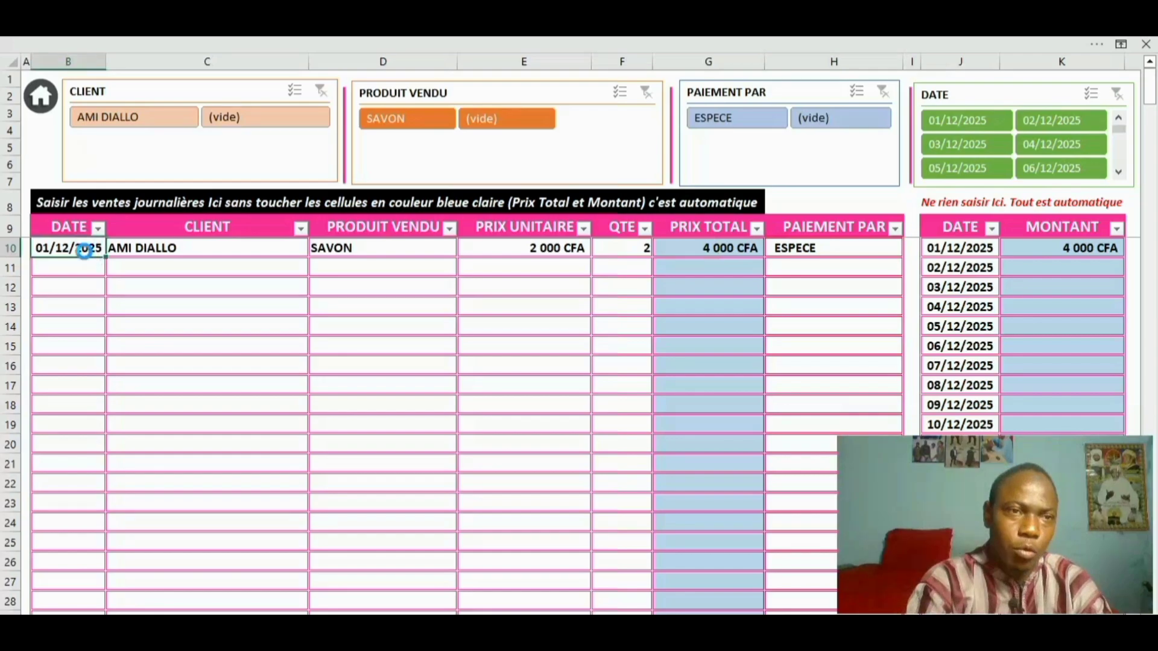
key(ctrl+c)
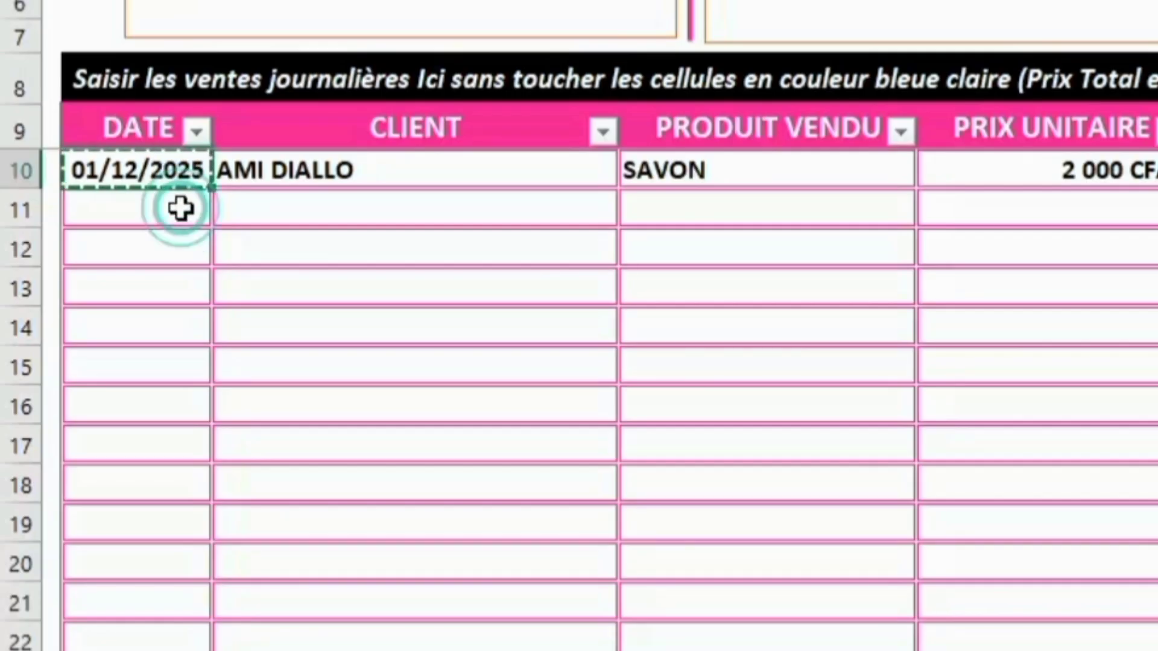
drag(180, 209, 168, 380)
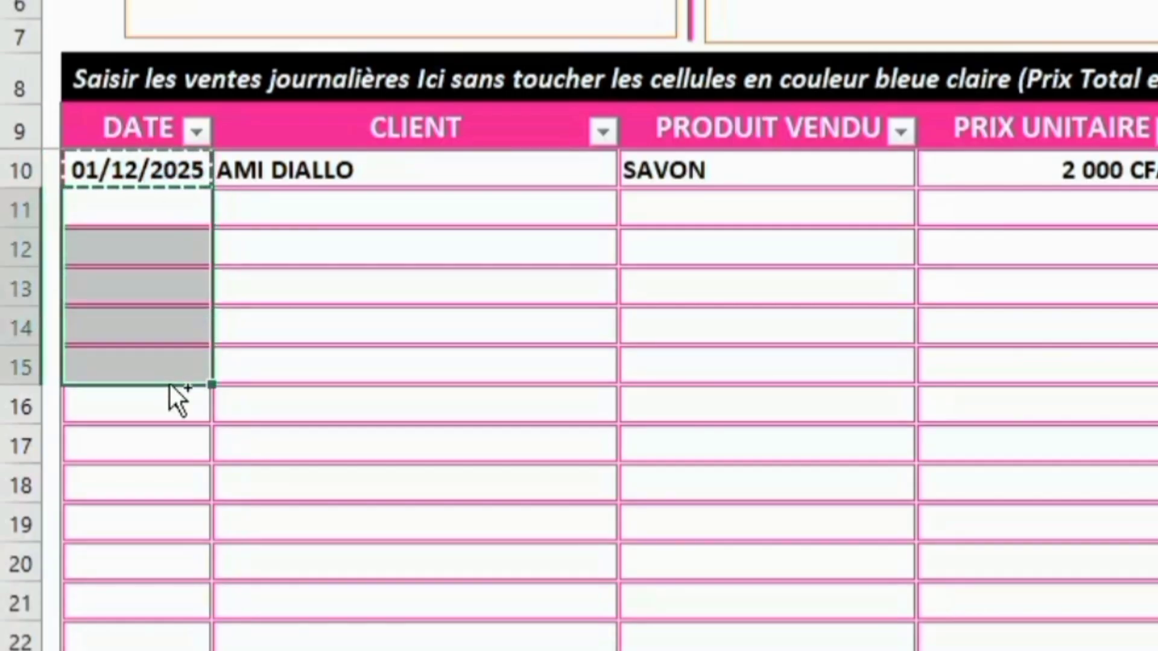
key(ctrl+v)
key(Escape)
Fill row 11: a client, GAMME 10 at 10000, quantity 1, paid MOBILE MONEY
click(317, 222)
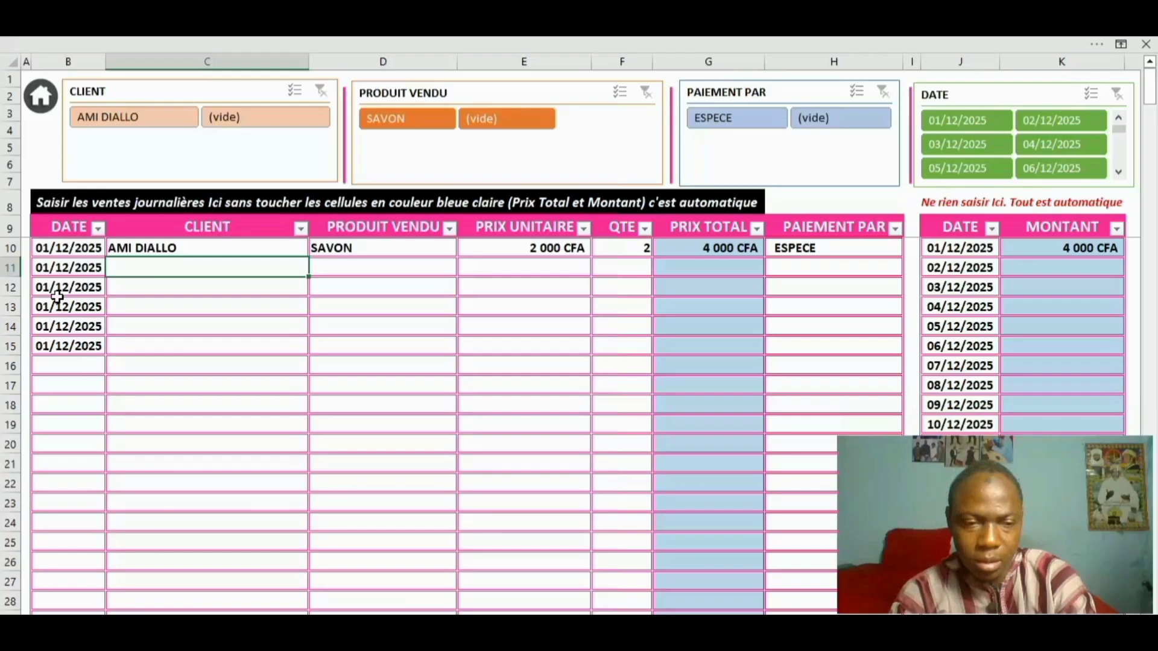
click(808, 210)
click(931, 209)
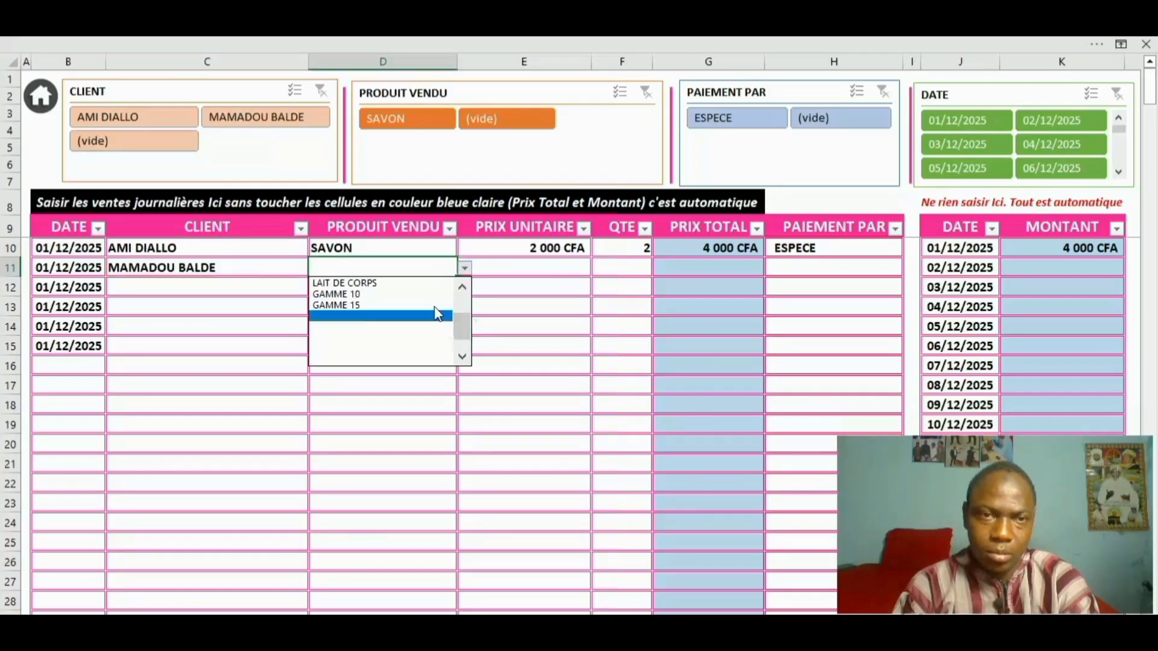
click(783, 269)
click(1050, 209)
text(10000)
click(629, 269)
text(1)
click(832, 269)
click(912, 269)
Fill row 12: a client, GAMME 15 at 15000, quantity 2, paid CARTE BANCAIRE
click(821, 295)
click(168, 289)
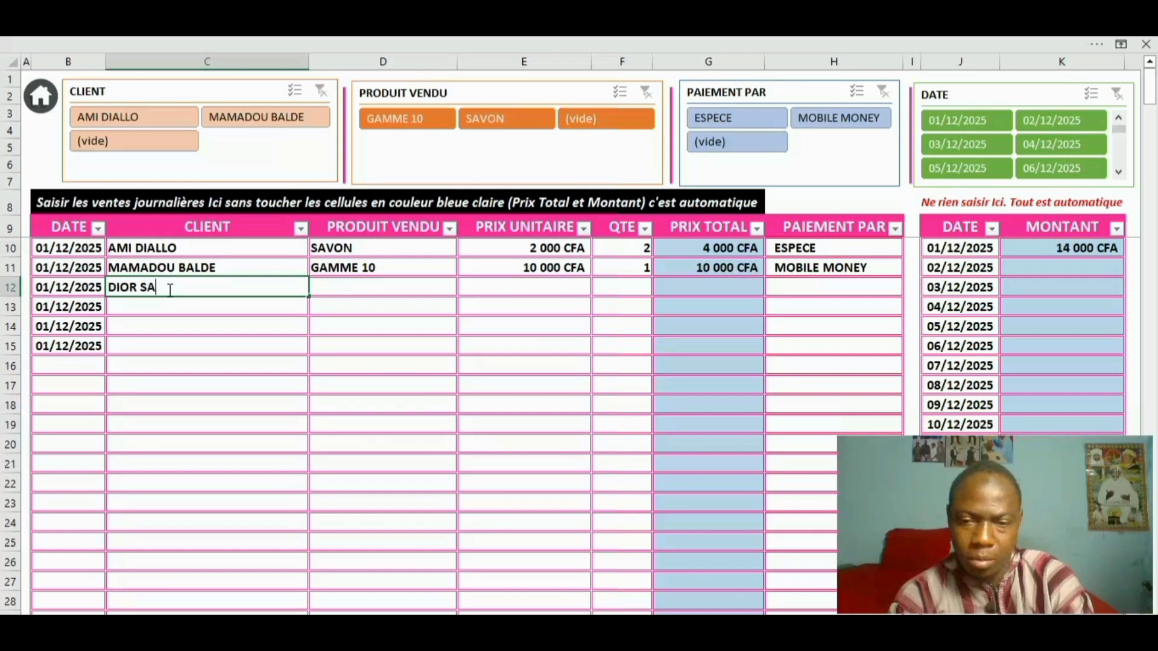
click(386, 288)
click(464, 288)
click(462, 309)
click(362, 302)
text(15000)
click(613, 286)
text(2)
click(814, 324)
Fill row 13: a client, GAMME 35 at 35000, quantity 2, paid ESPECE
click(175, 307)
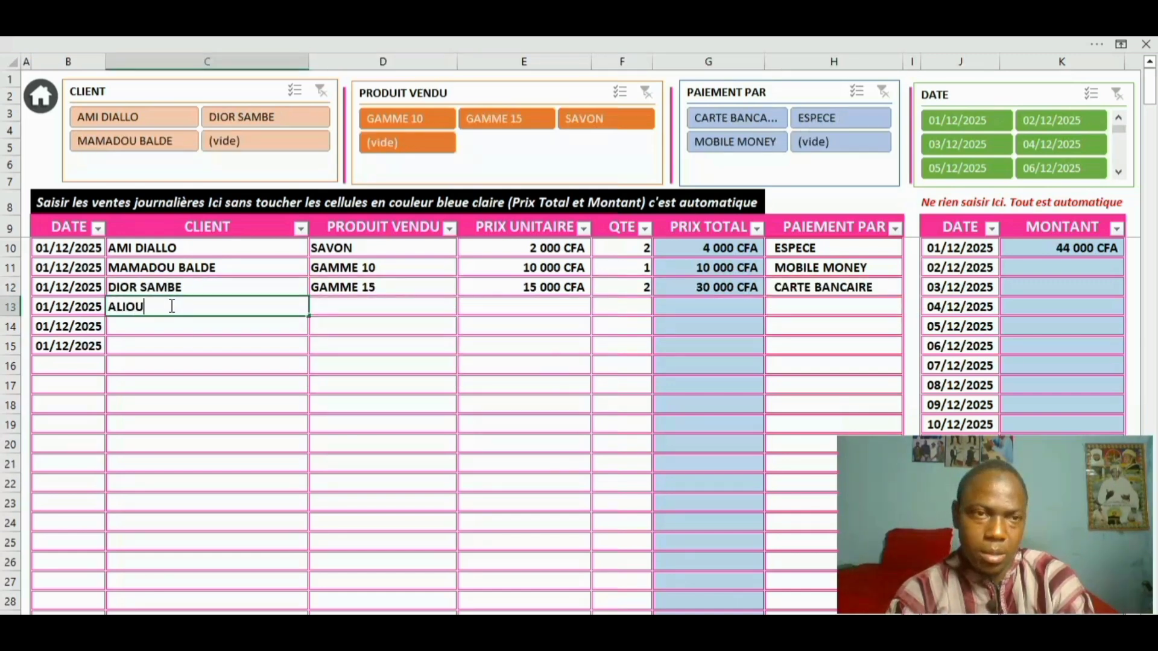
click(470, 309)
click(428, 335)
text(35000)
click(613, 311)
text(2)
click(910, 308)
click(823, 323)
Fill row 14: a client, GAMME 20 with its price and quantity, paid MOBILE MONEY
click(177, 326)
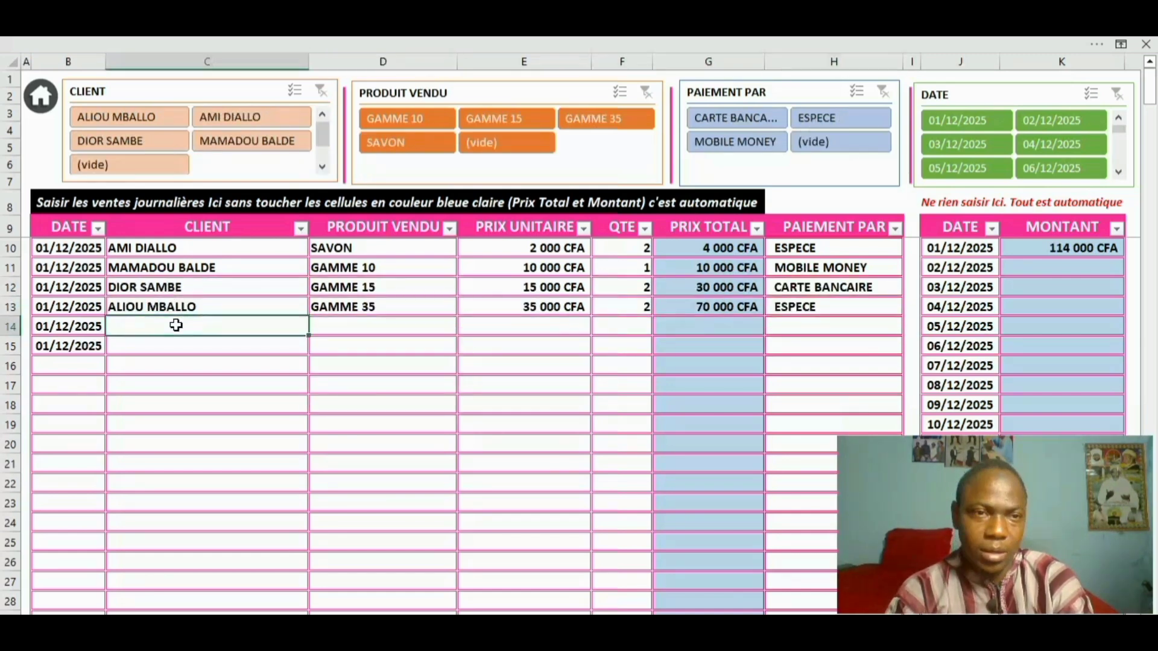
text(SOULAYE)
click(465, 328)
click(386, 356)
text(200001)
click(820, 353)
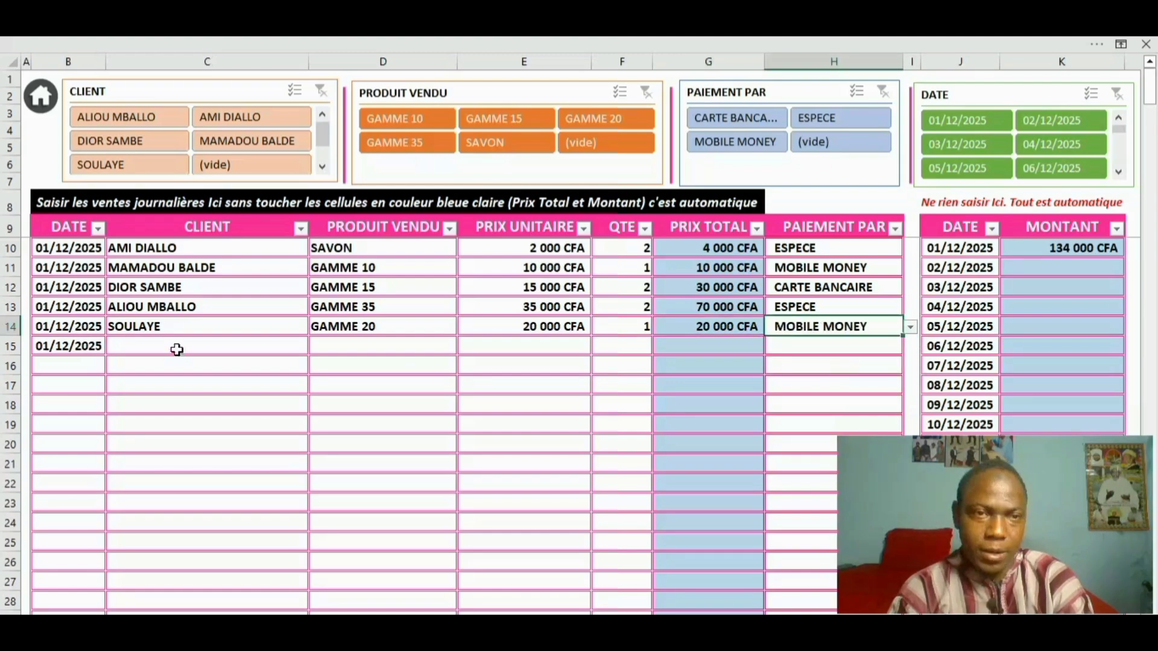
Fill row 15: a client, GAMME 50, quantity 2, paid CARTE BANCAIRE
click(177, 348)
key(Tab)
click(465, 347)
click(386, 418)
click(609, 345)
text(2)
key(Tab)
key(Tab)
click(910, 348)
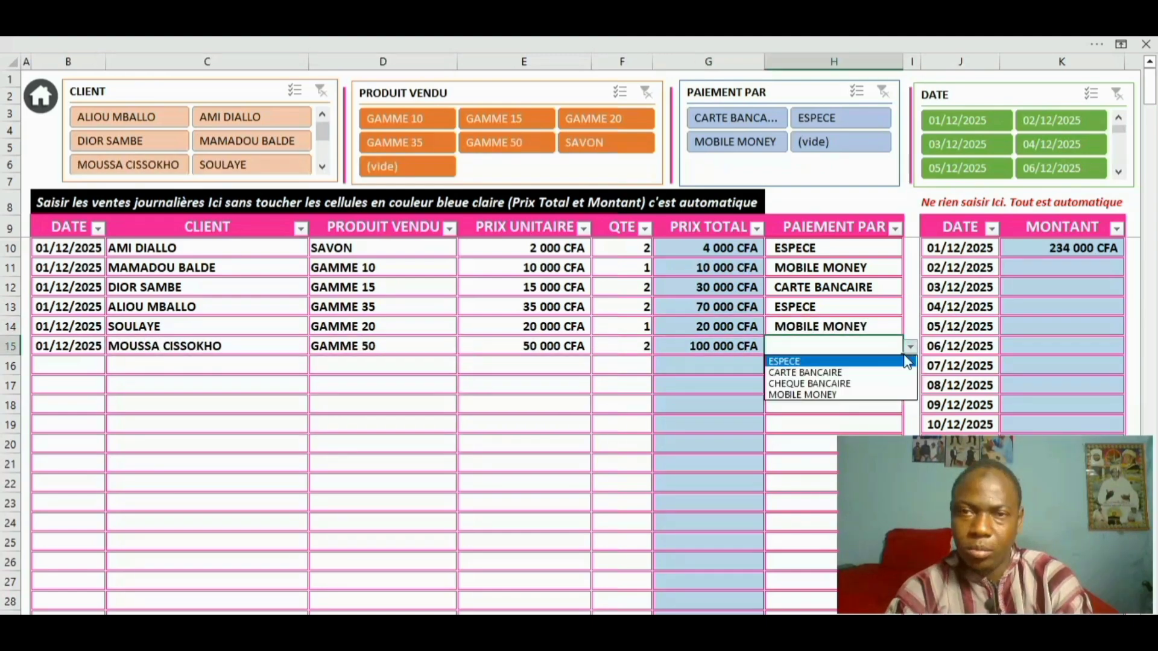
click(828, 374)
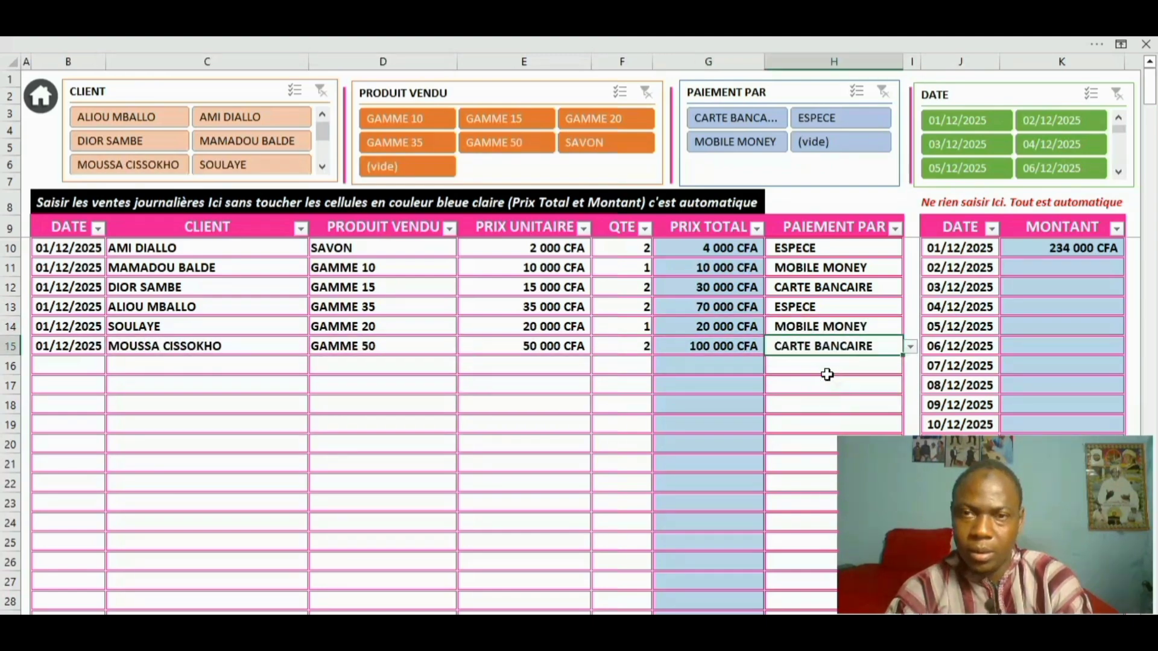
click(682, 398)
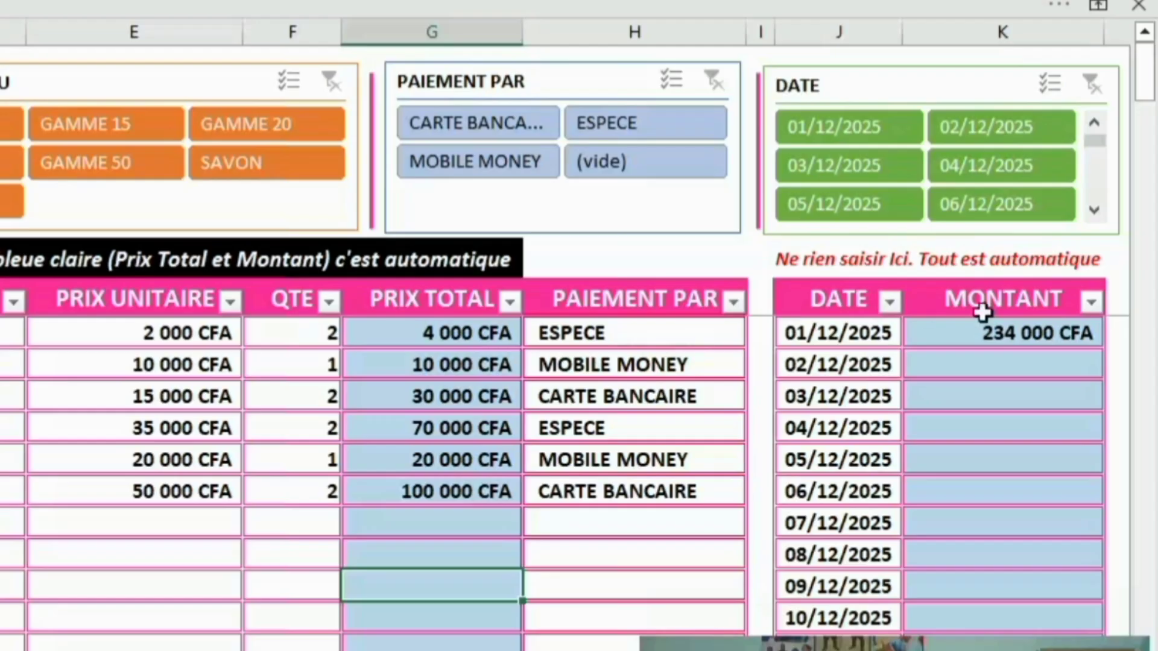
Extend the dates with the fill handle so B16 holds 02/12/2025
click(966, 334)
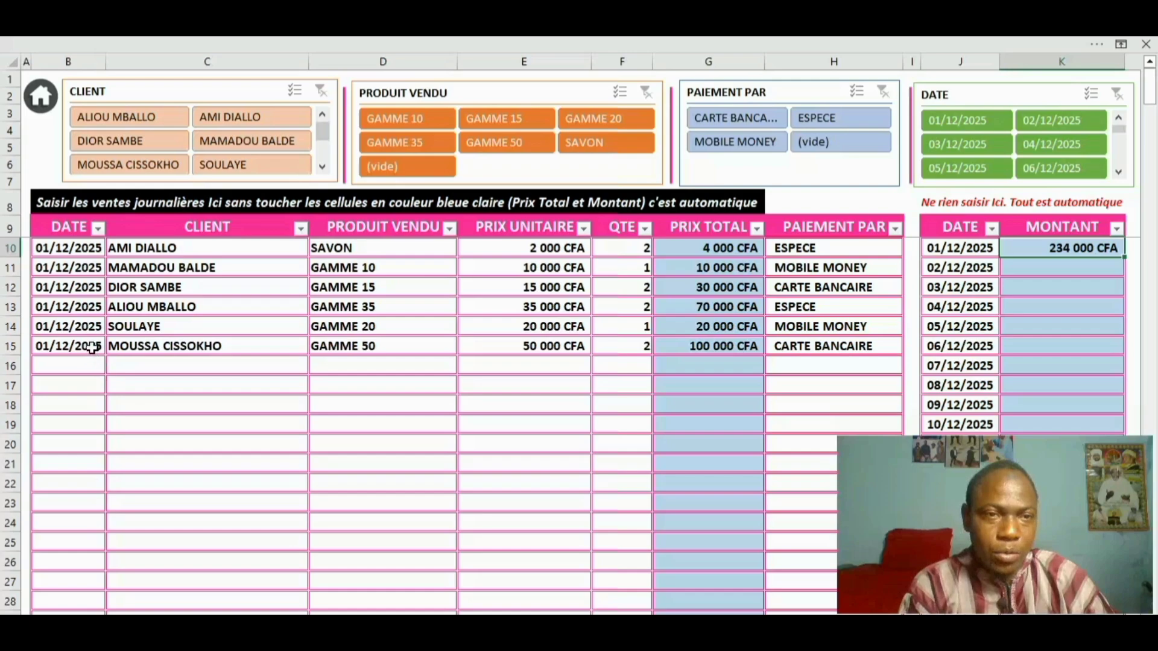
click(92, 348)
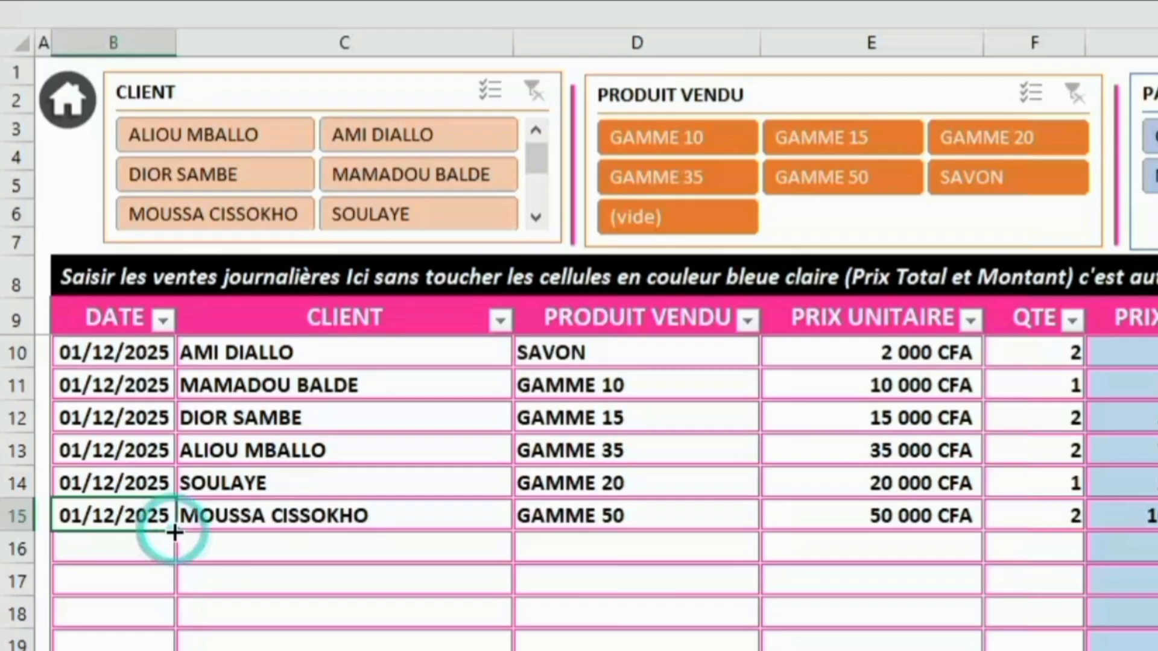
drag(175, 531, 174, 559)
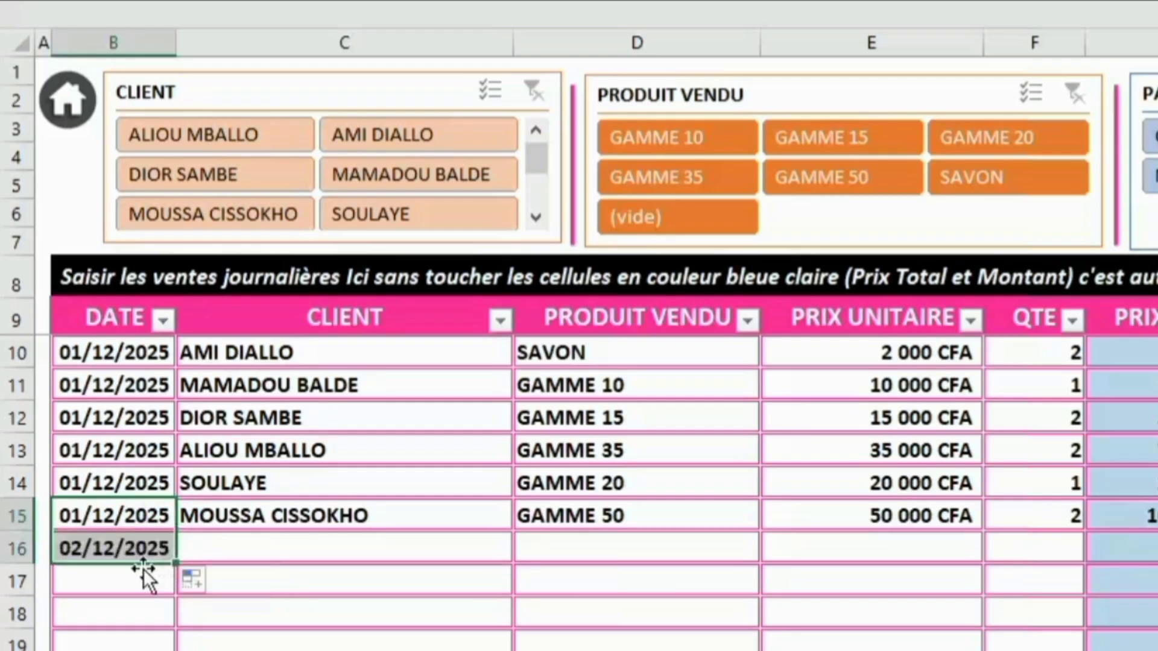
Copy the last three client names from C13:C15 into C16:C18
click(225, 559)
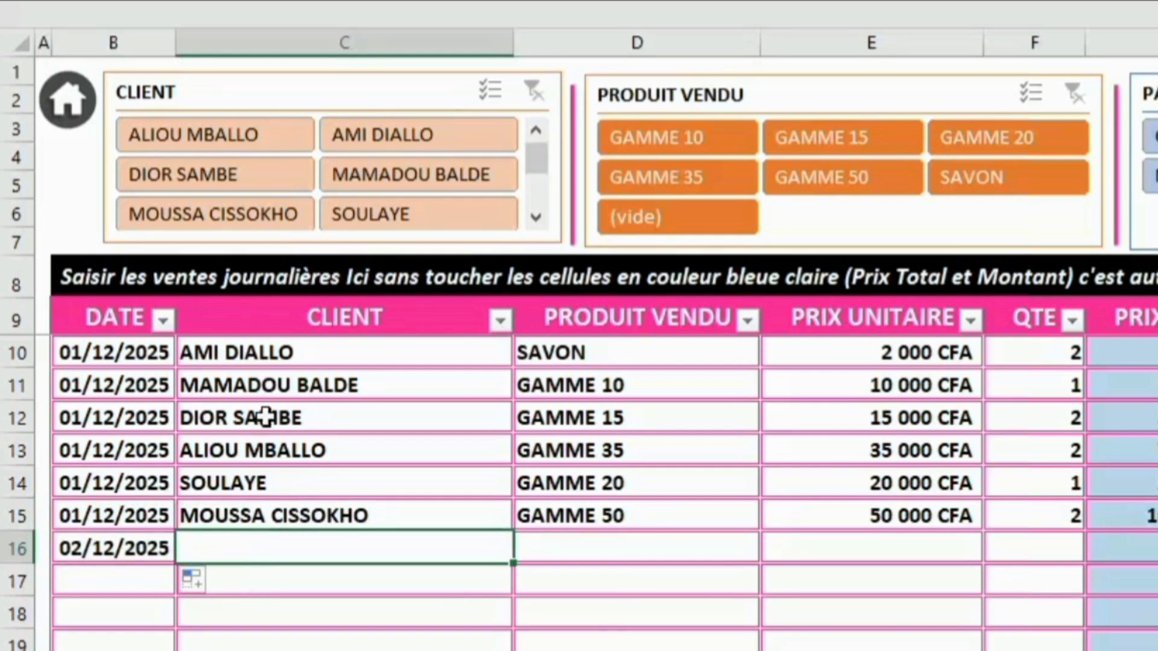
drag(259, 449, 253, 502)
key(ctrl+c)
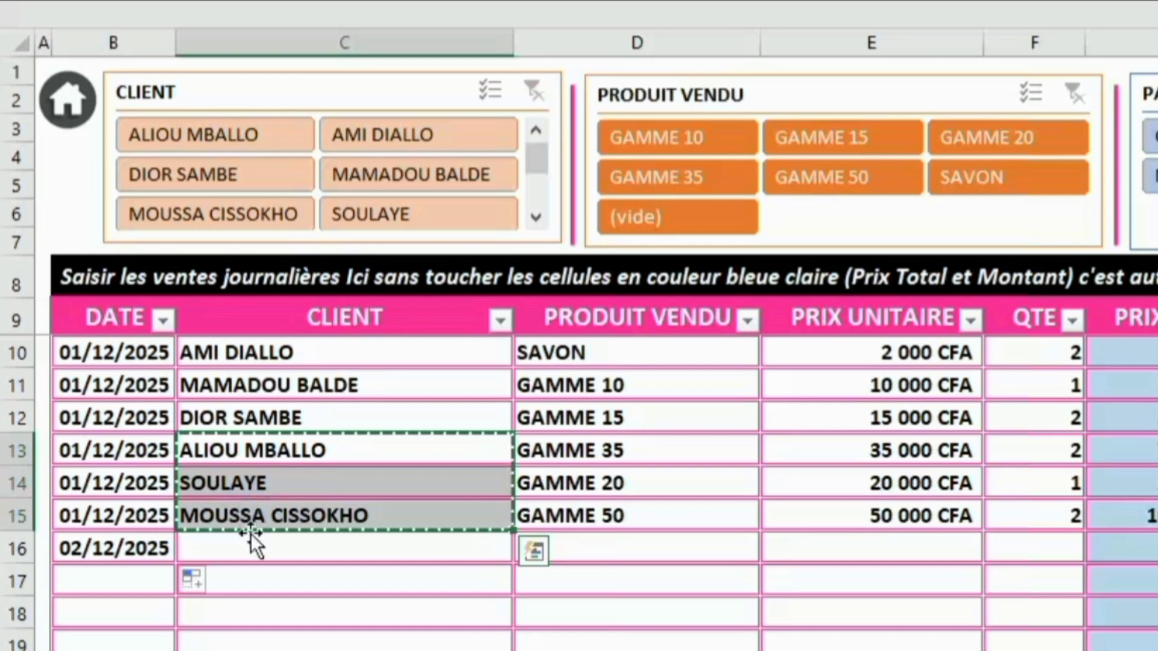
click(254, 552)
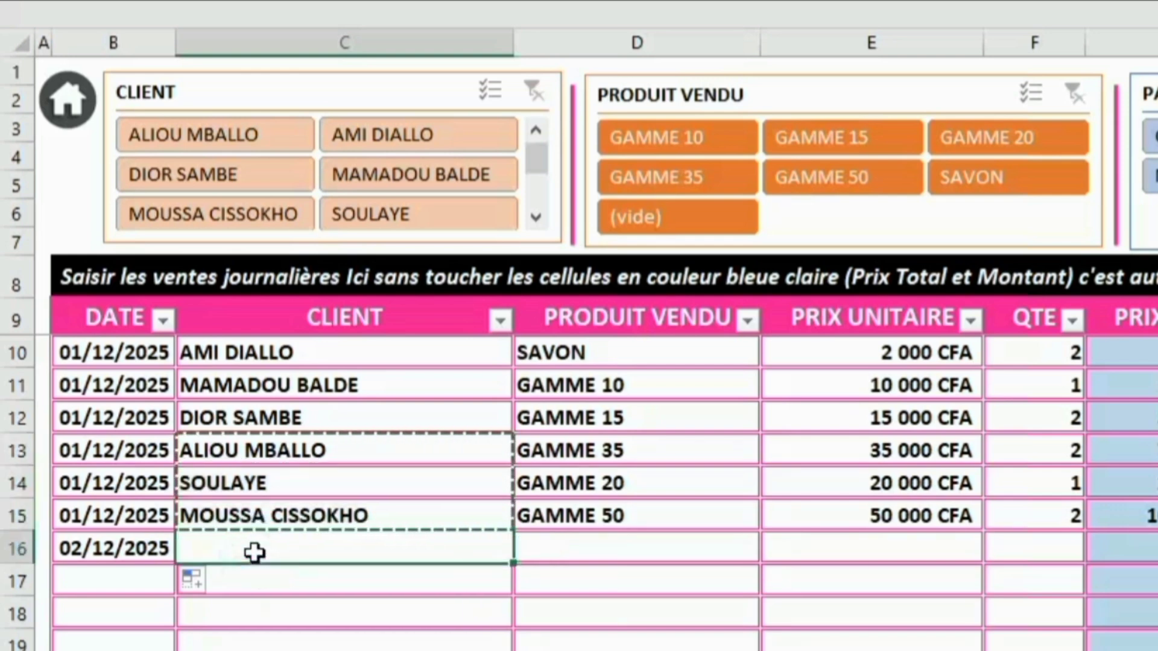
key(ctrl+v)
Copy the 02/12/2025 date from B16 into B17:B18
click(151, 549)
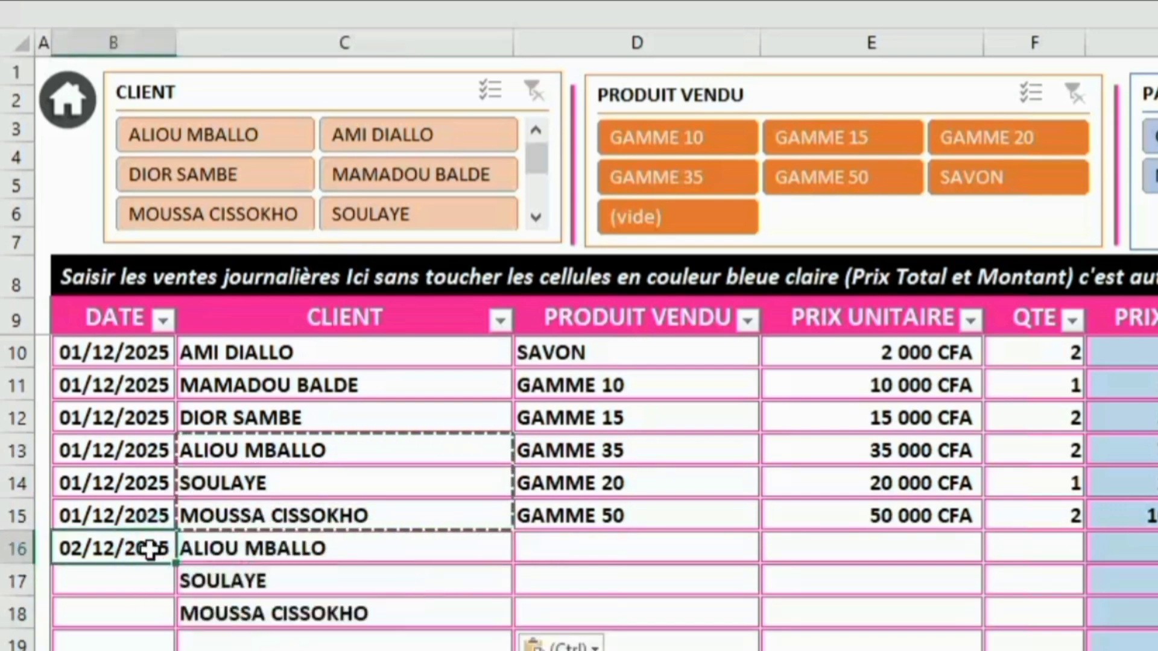
key(ctrl+c)
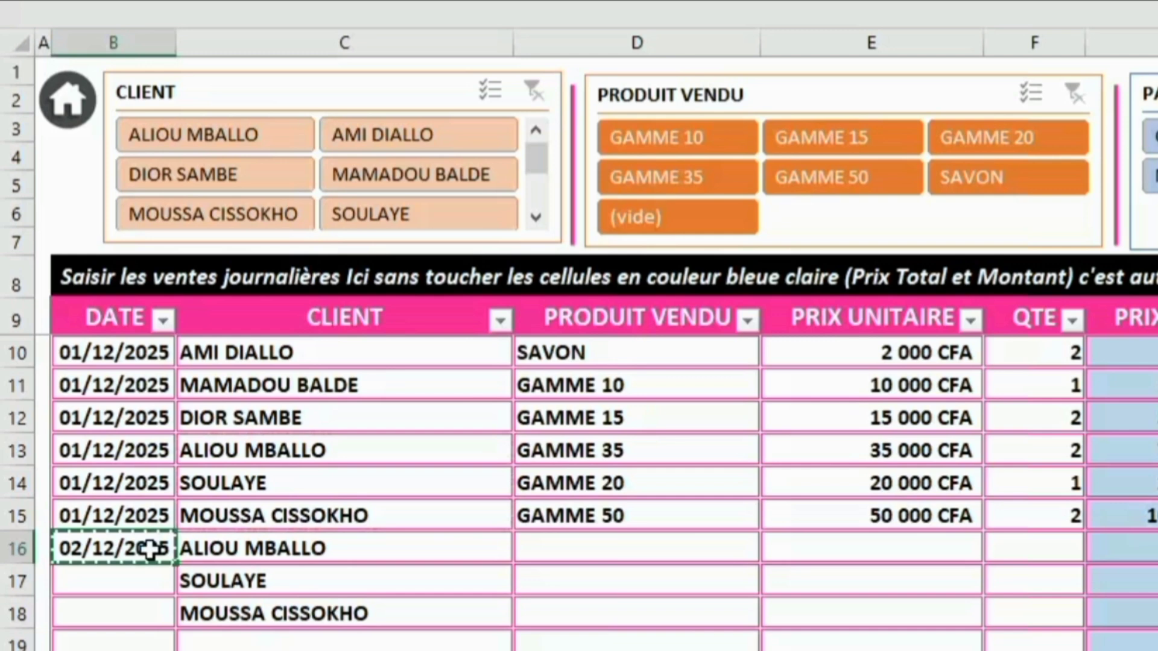
click(131, 590)
drag(131, 591, 129, 611)
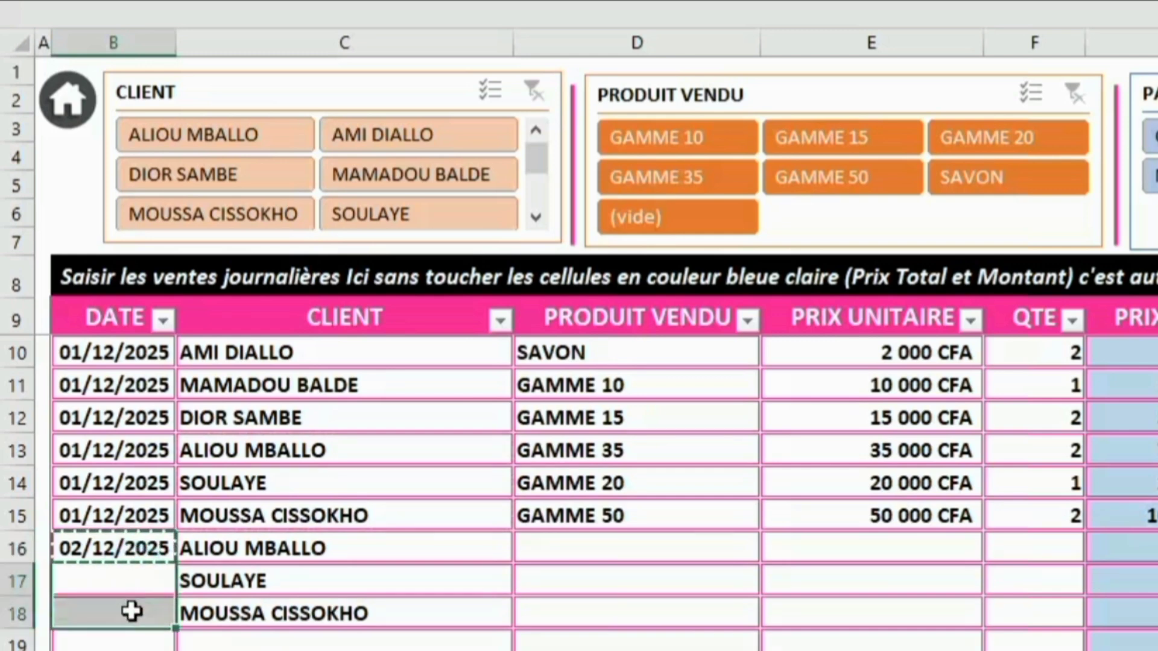
key(ctrl+v)
key(Escape)
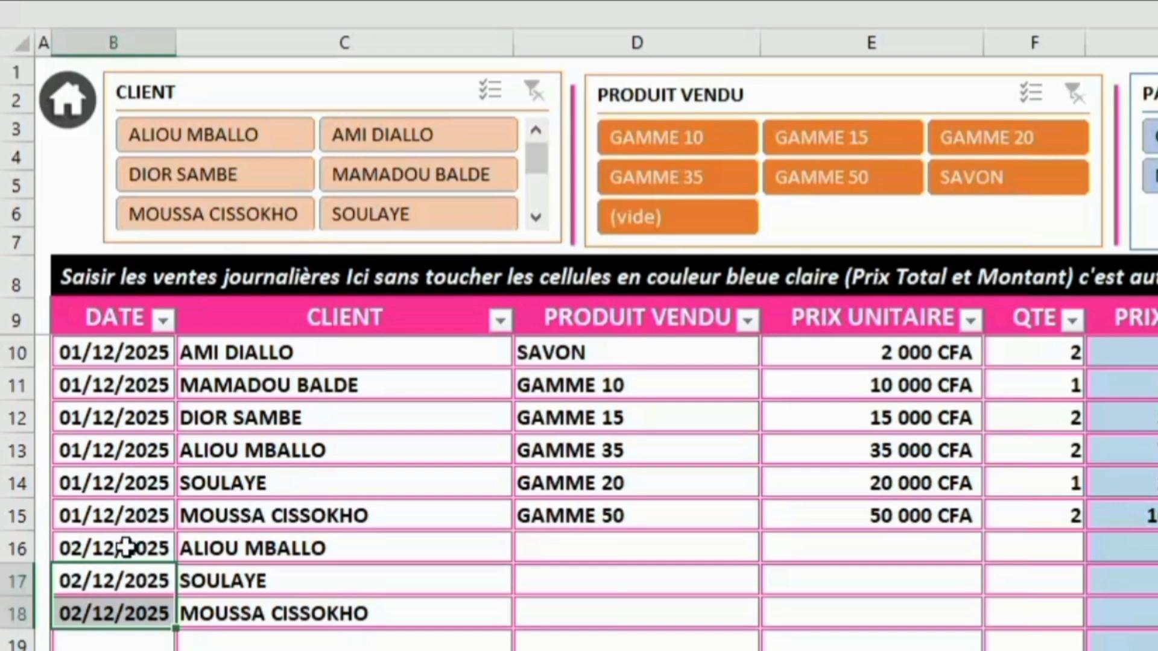
drag(126, 547, 237, 606)
Enter quantity 3 for row 16, LAIT DE CORPS ×2 for row 17, GAMME 20 ×3 for row 18
click(615, 550)
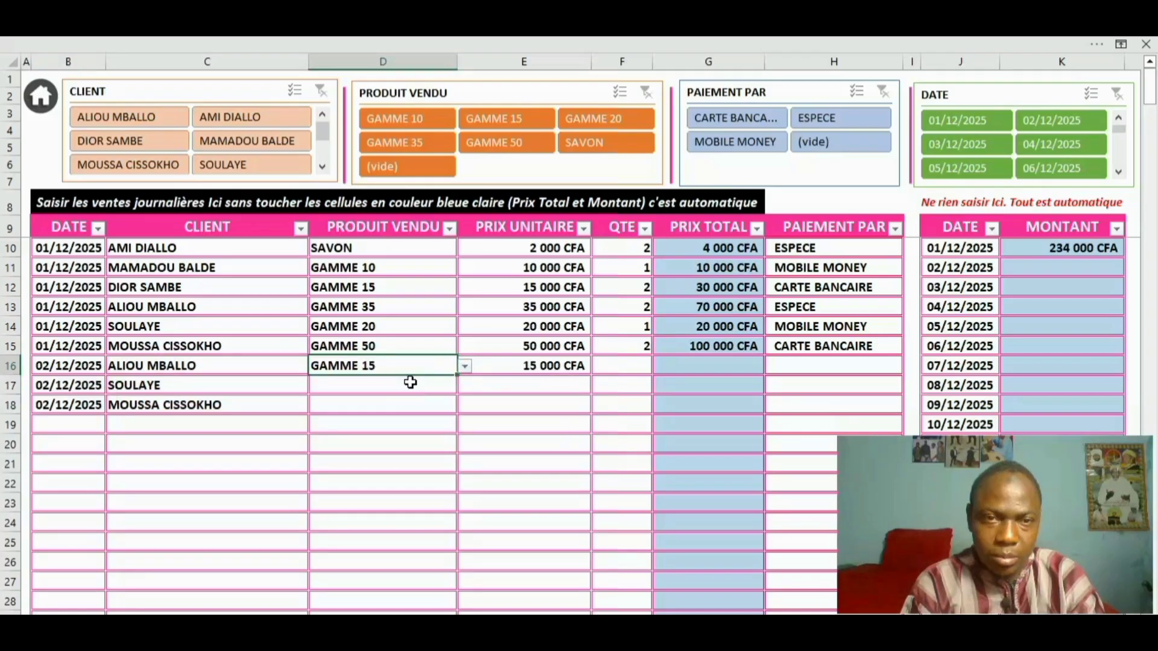
click(621, 367)
text(3)
click(385, 386)
click(464, 386)
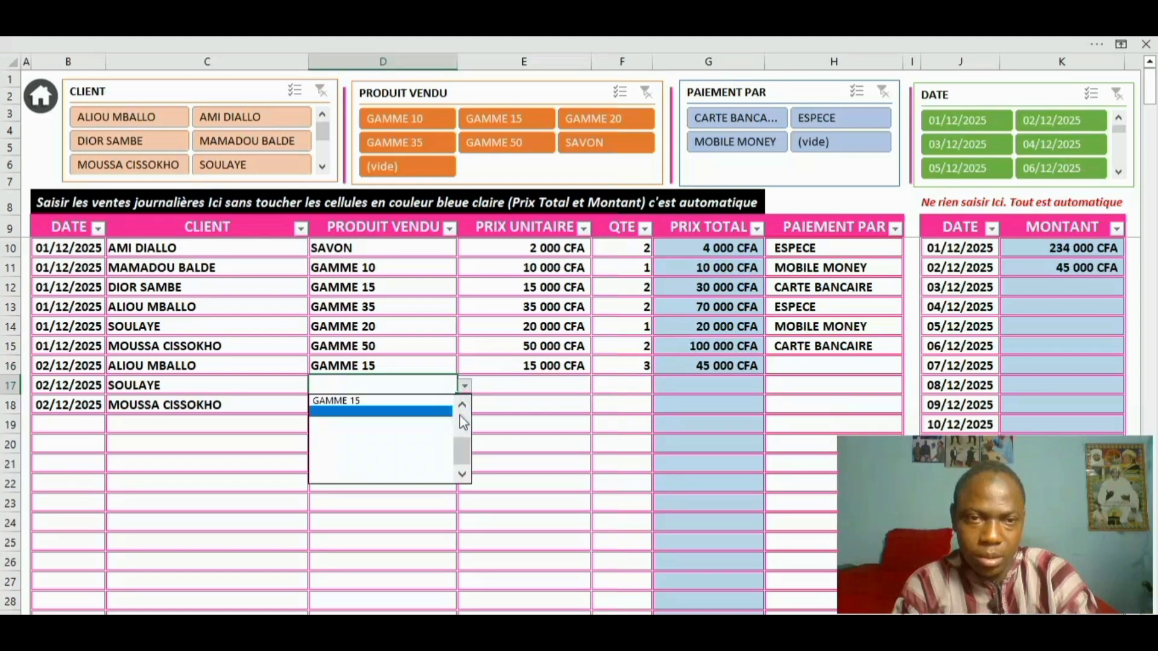
click(377, 410)
click(622, 383)
text(2)
key(Return)
click(386, 405)
click(464, 404)
click(377, 442)
click(623, 400)
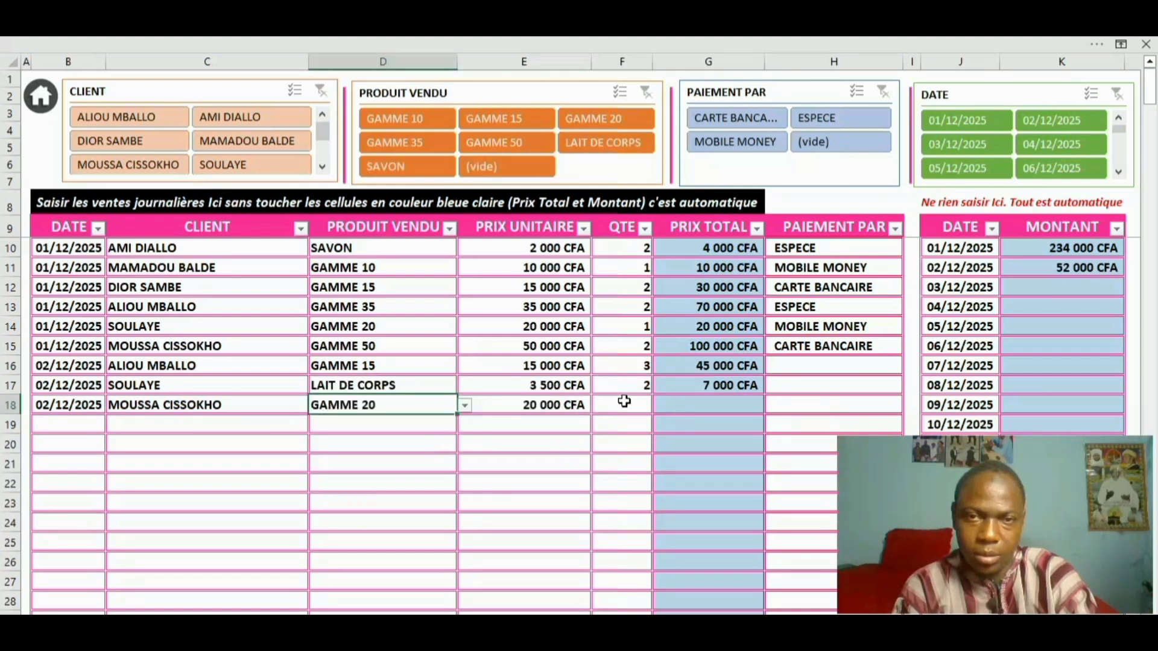
text(3)
key(Return)
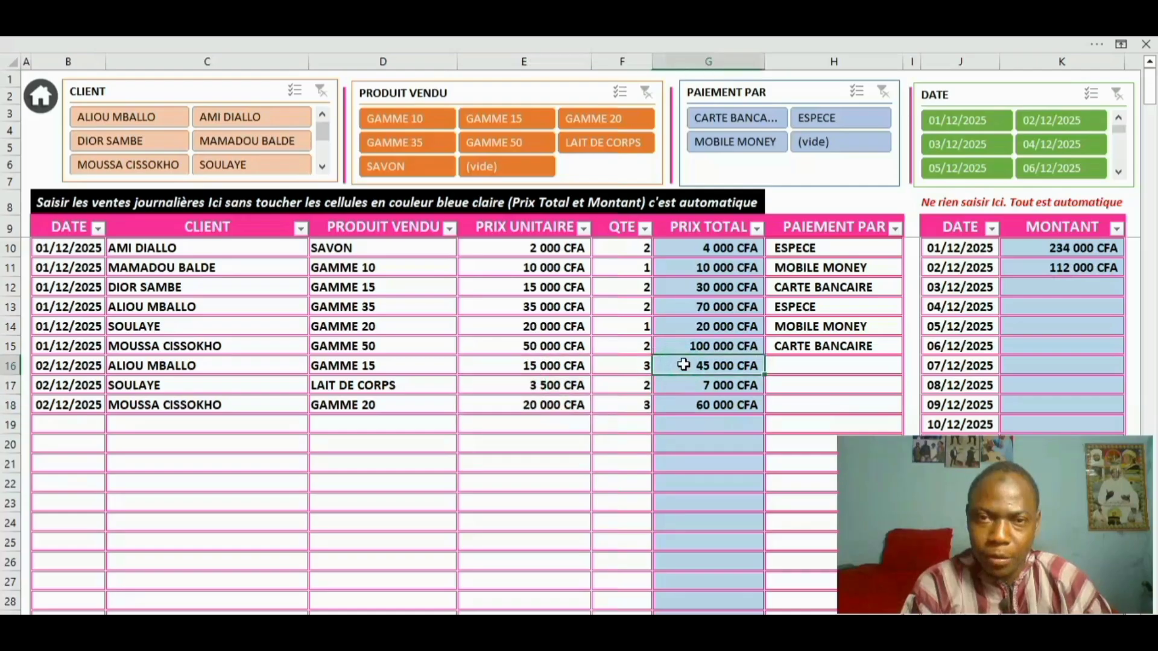
Review the line totals and daily amount, then filter the CLIENT slicer to the first client
drag(683, 365, 689, 400)
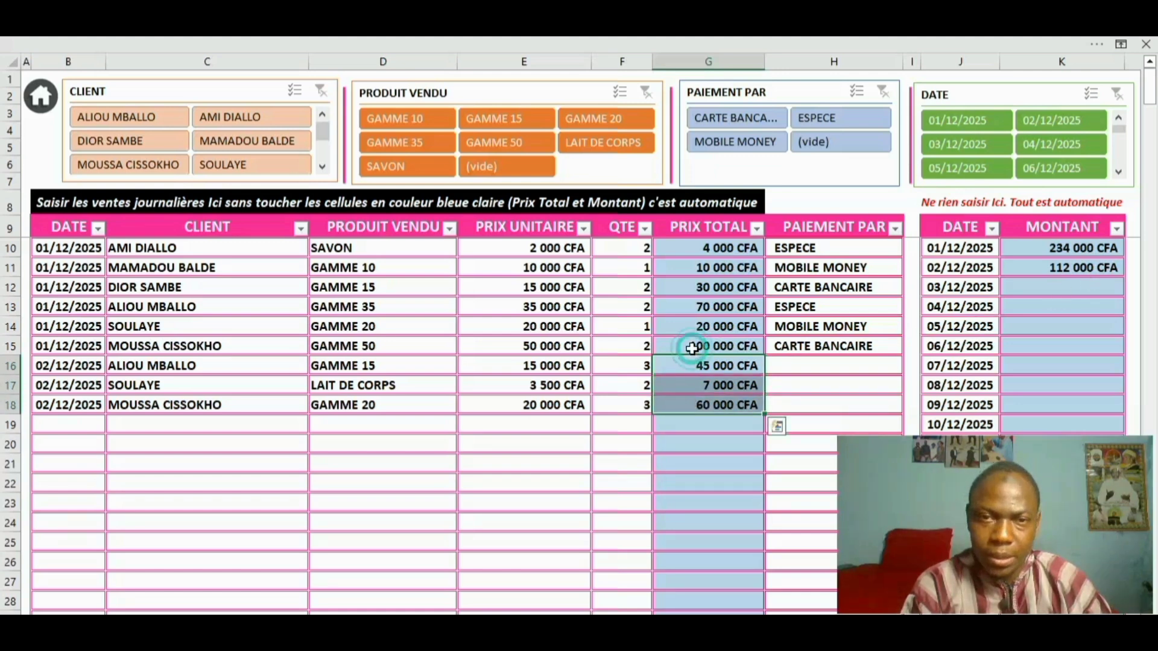
drag(691, 349, 697, 247)
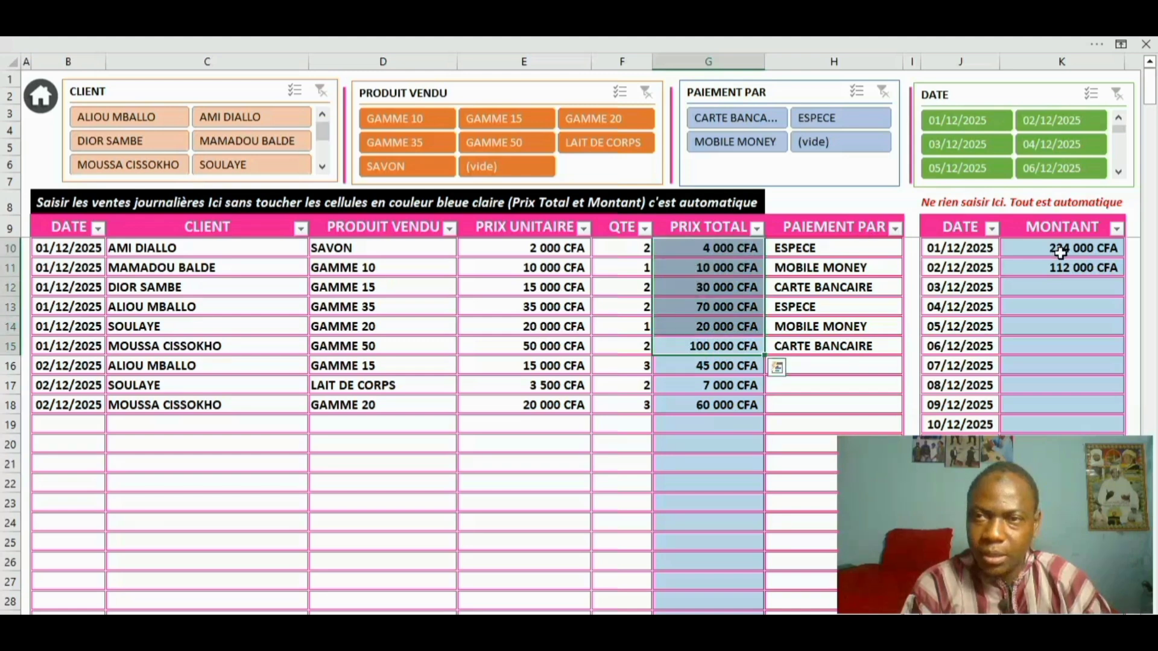
click(68, 420)
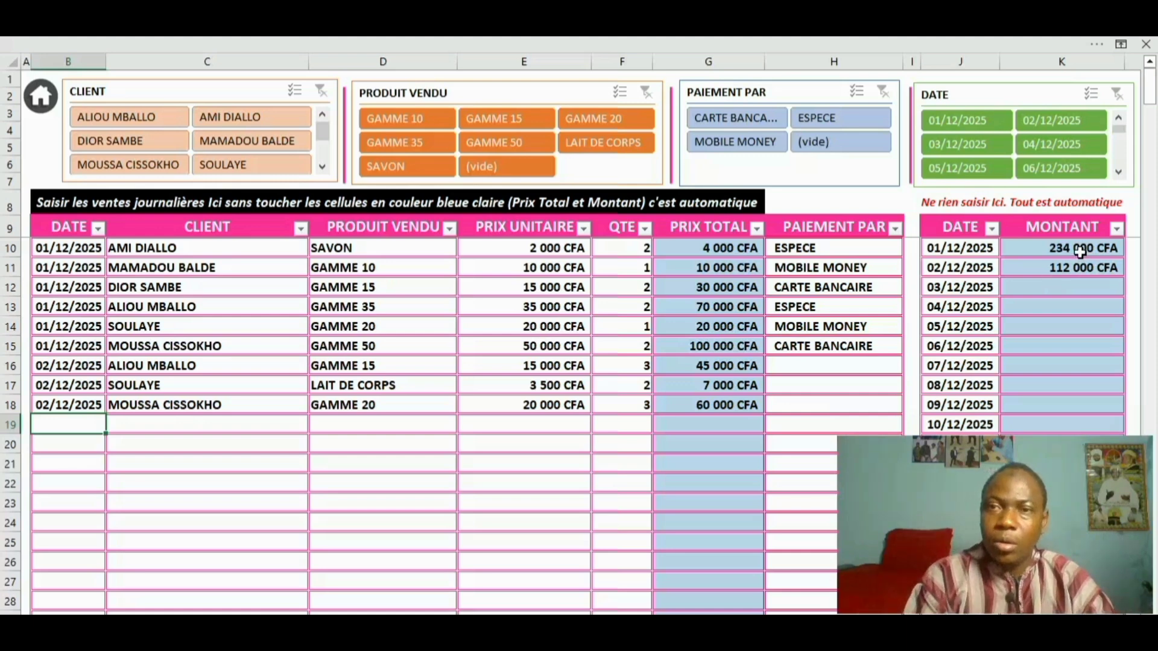
click(1052, 247)
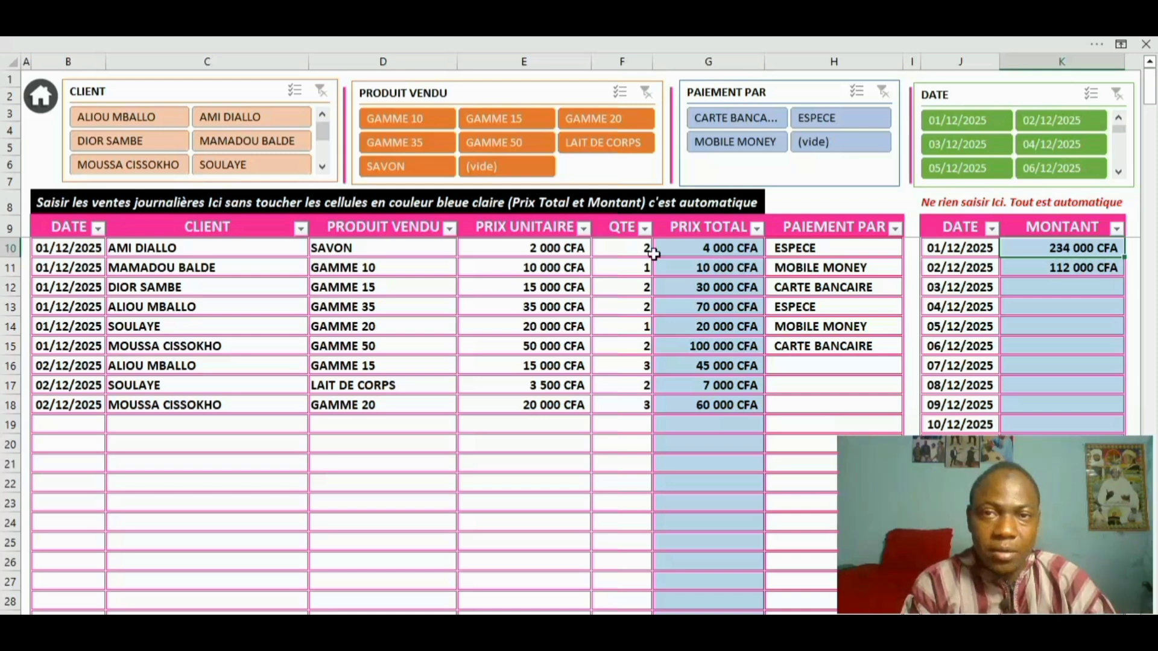
click(140, 120)
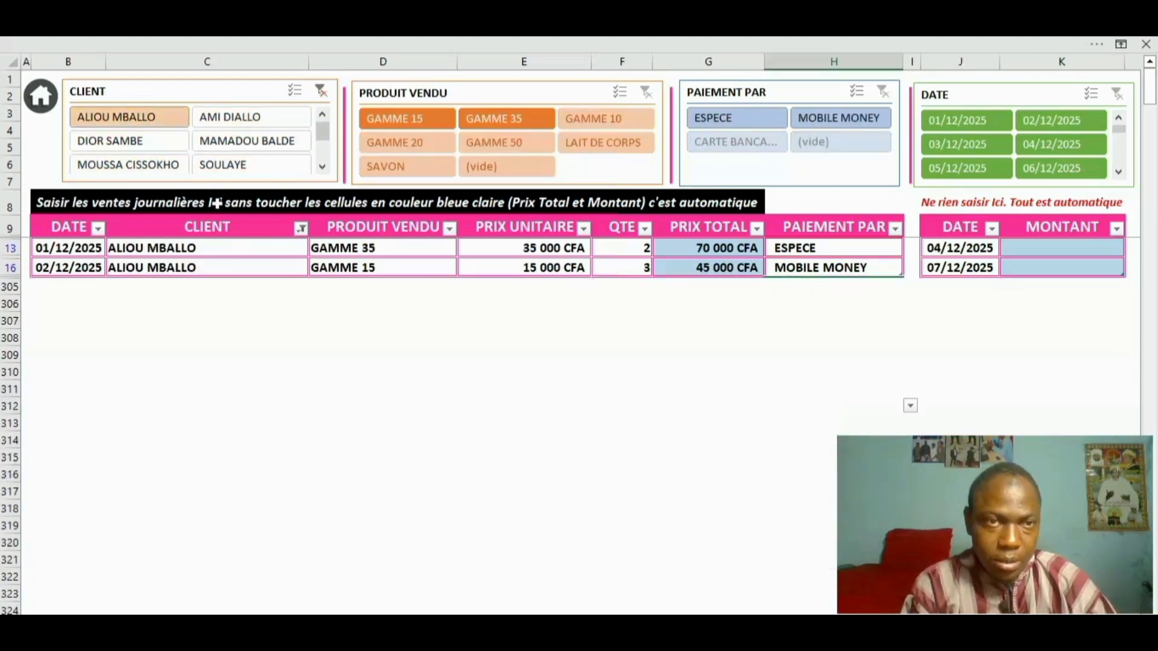
Compare several clients' sales in the CLIENT slicer, then clear the client filter
click(169, 170)
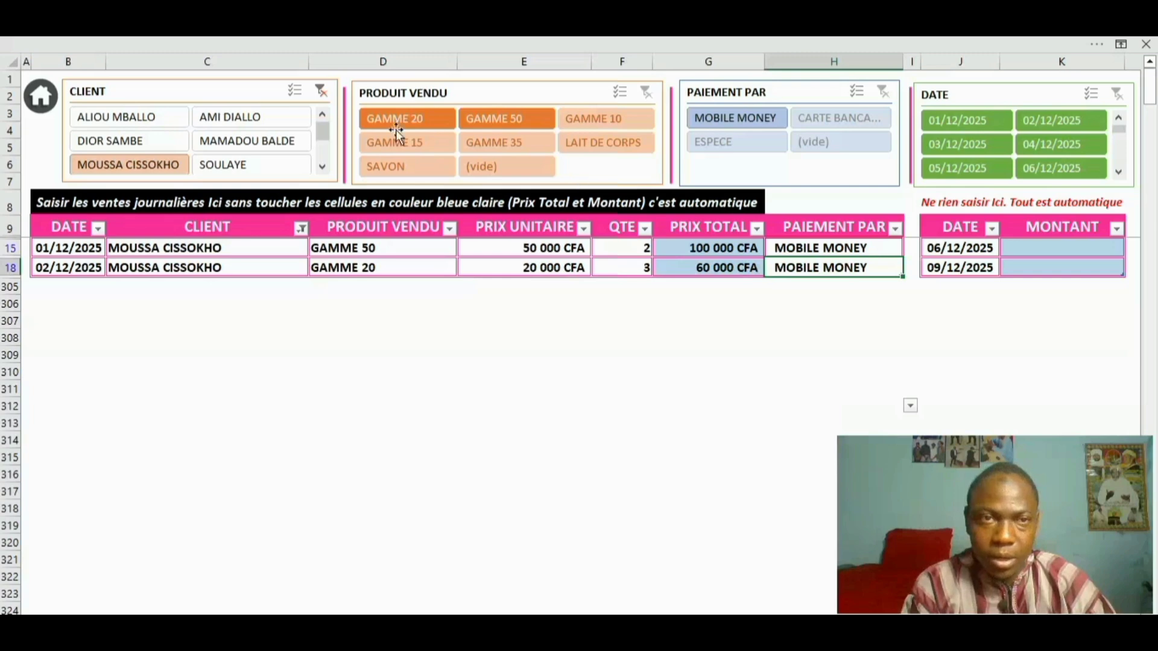
click(229, 145)
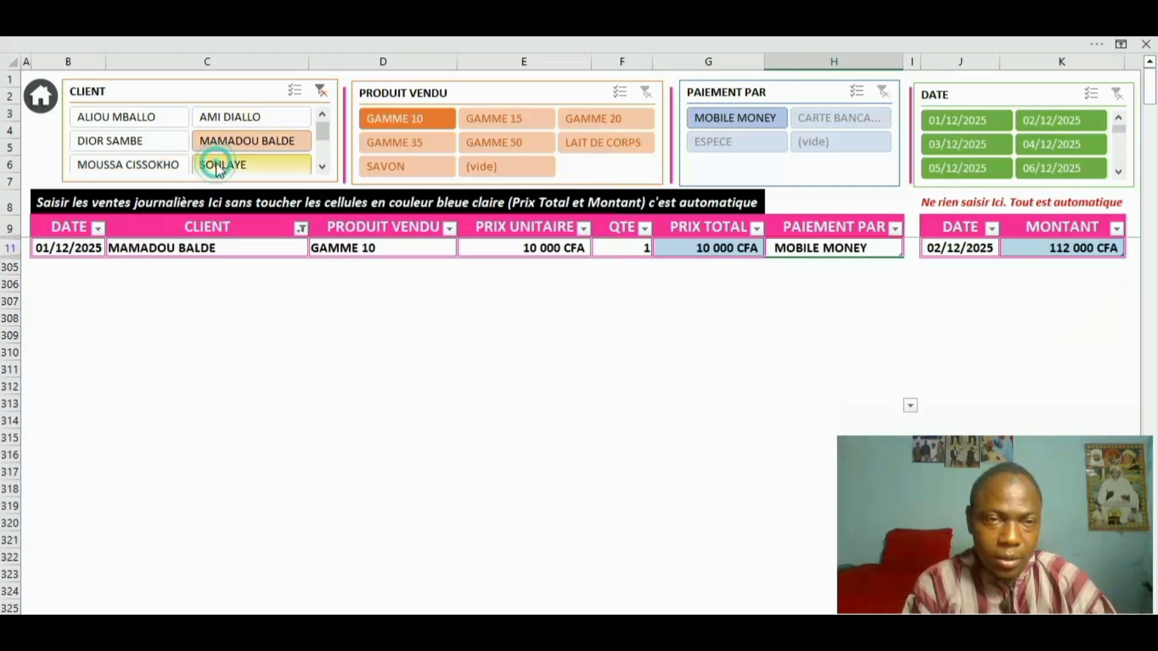
click(221, 168)
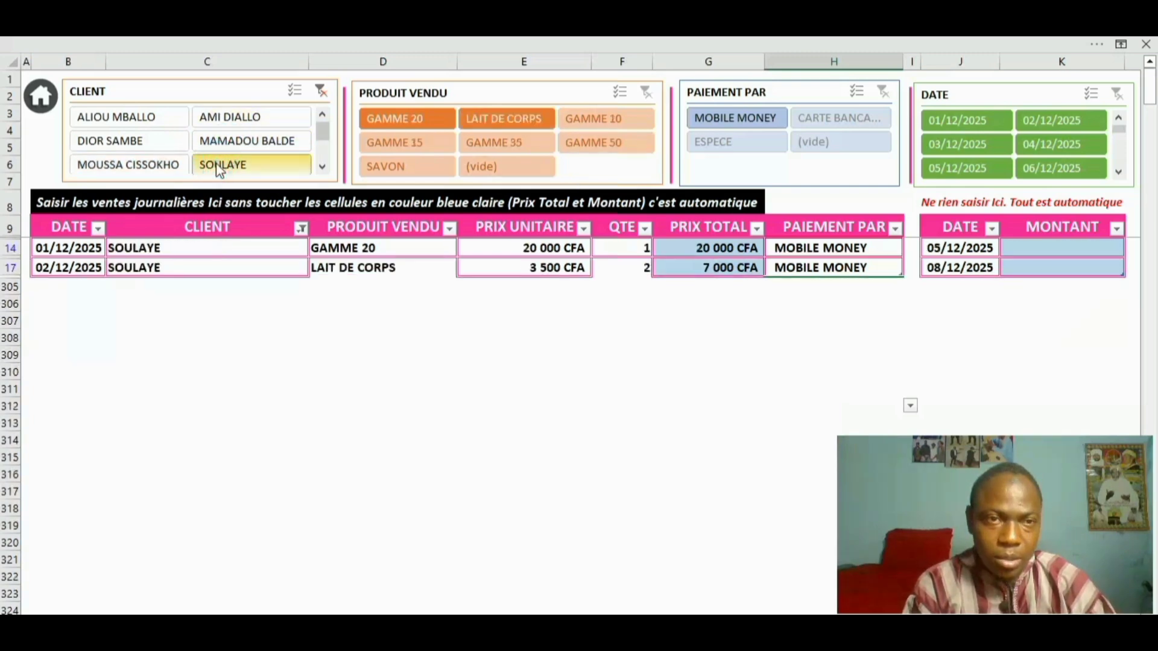
click(235, 120)
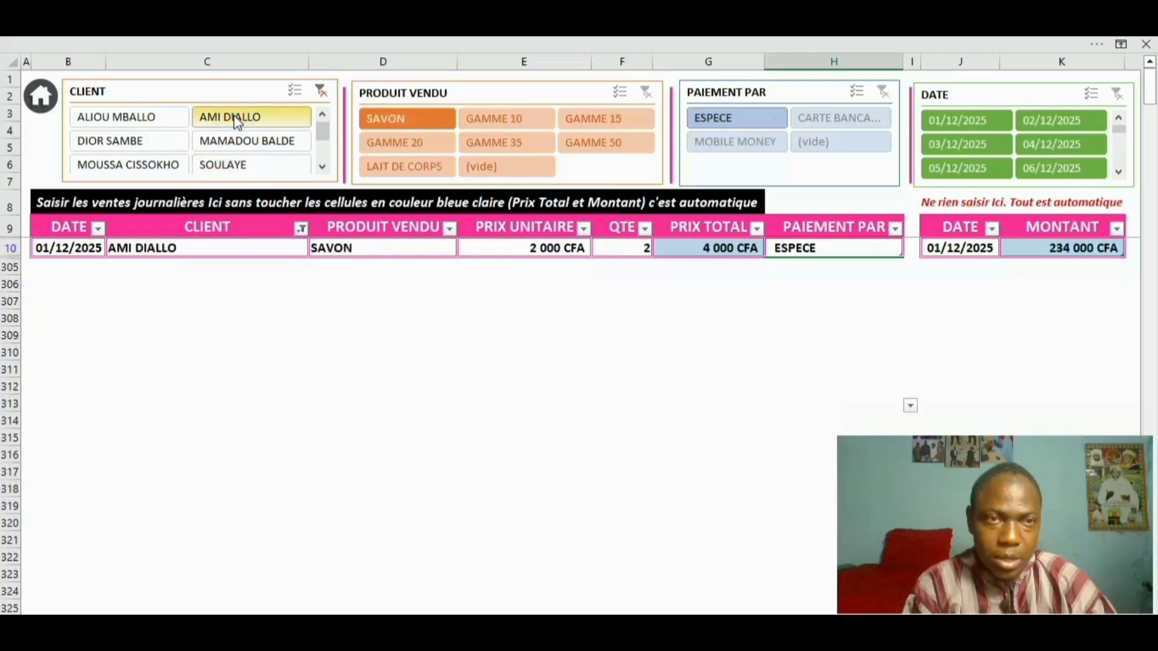
click(322, 91)
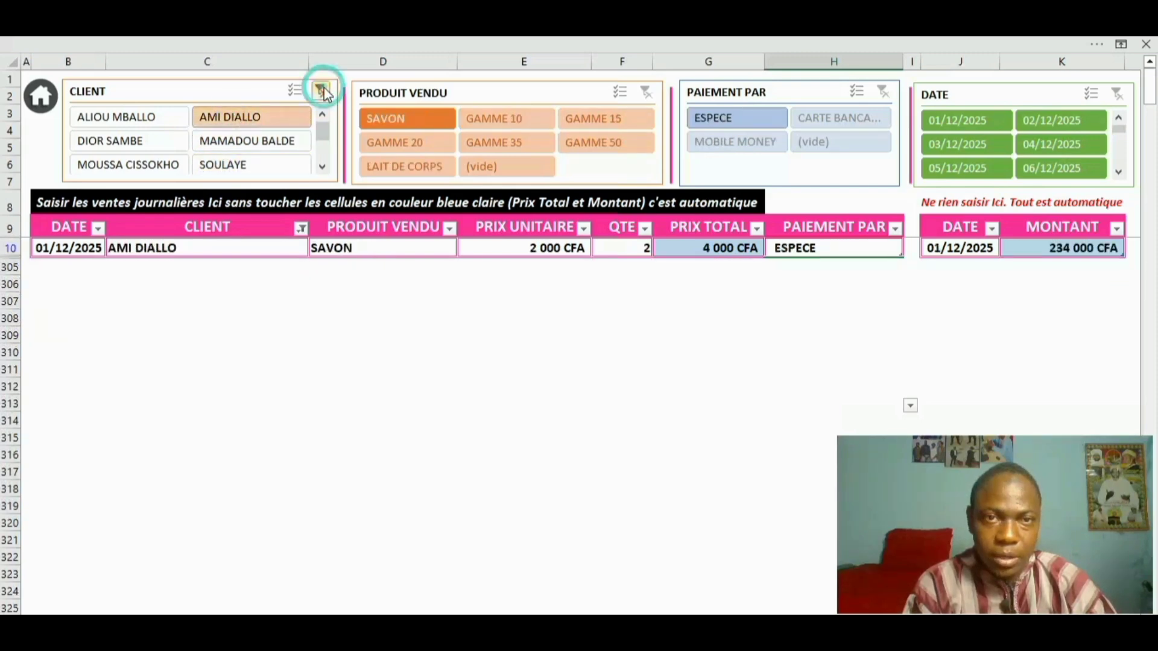
click(322, 91)
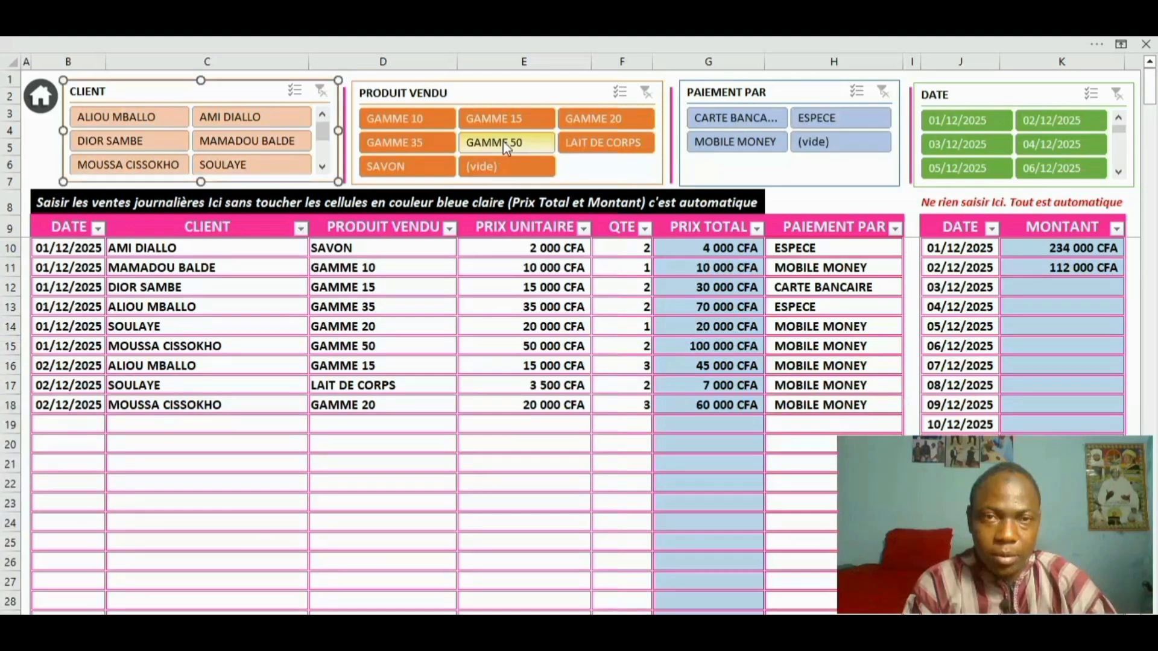
click(503, 142)
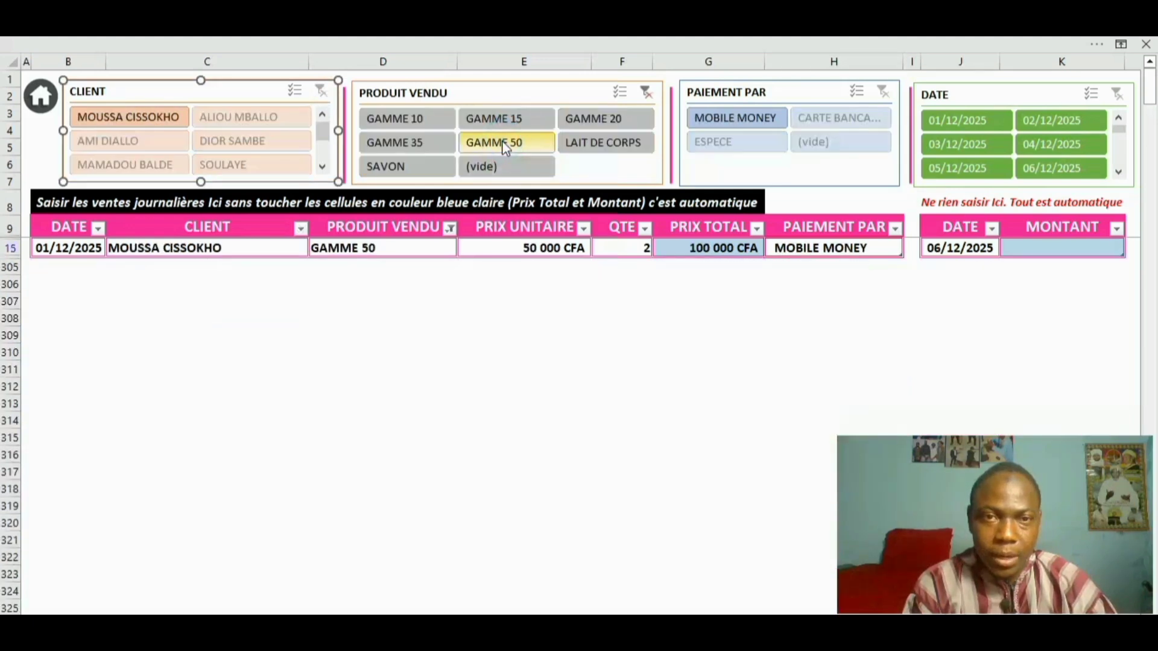
click(519, 119)
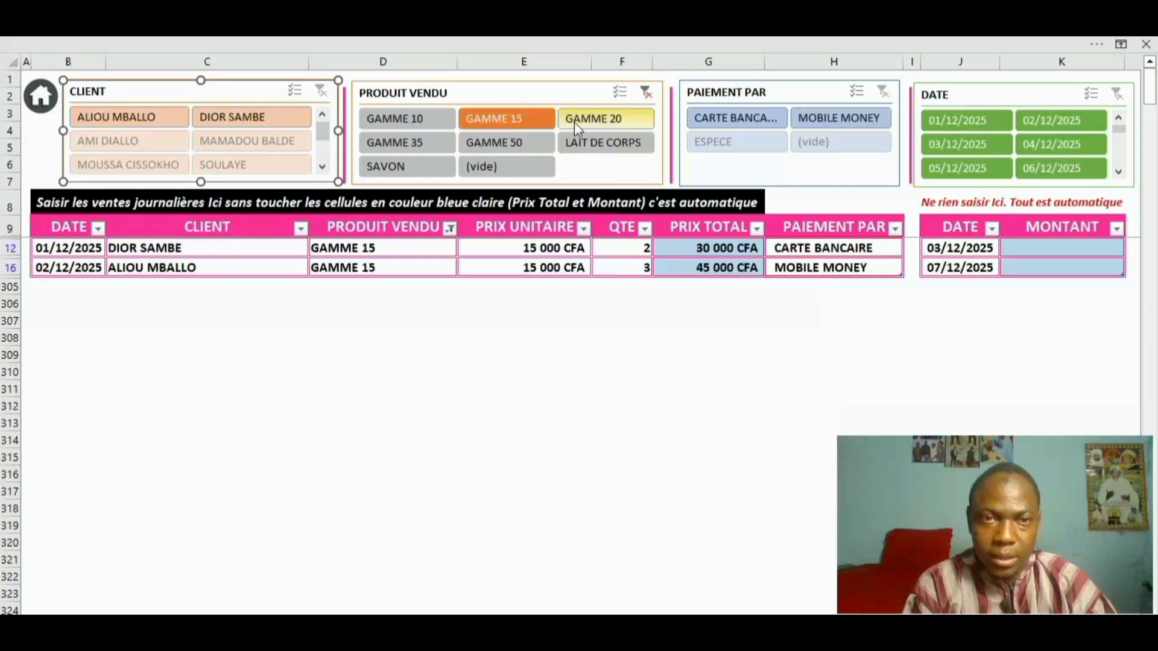
click(593, 120)
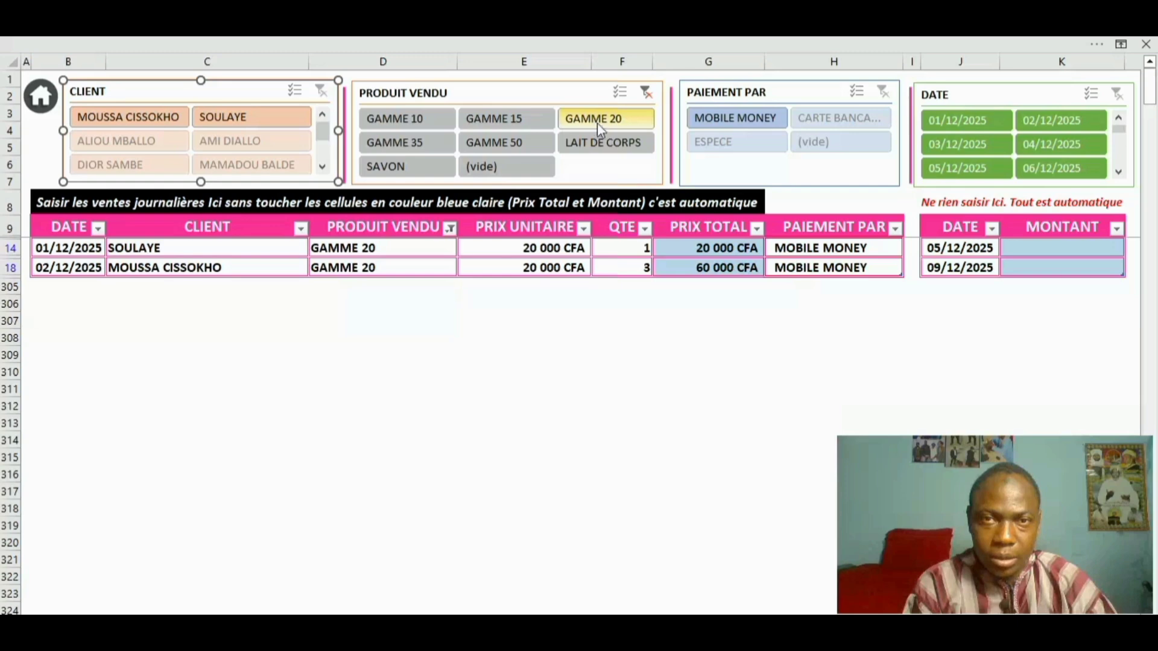
click(602, 136)
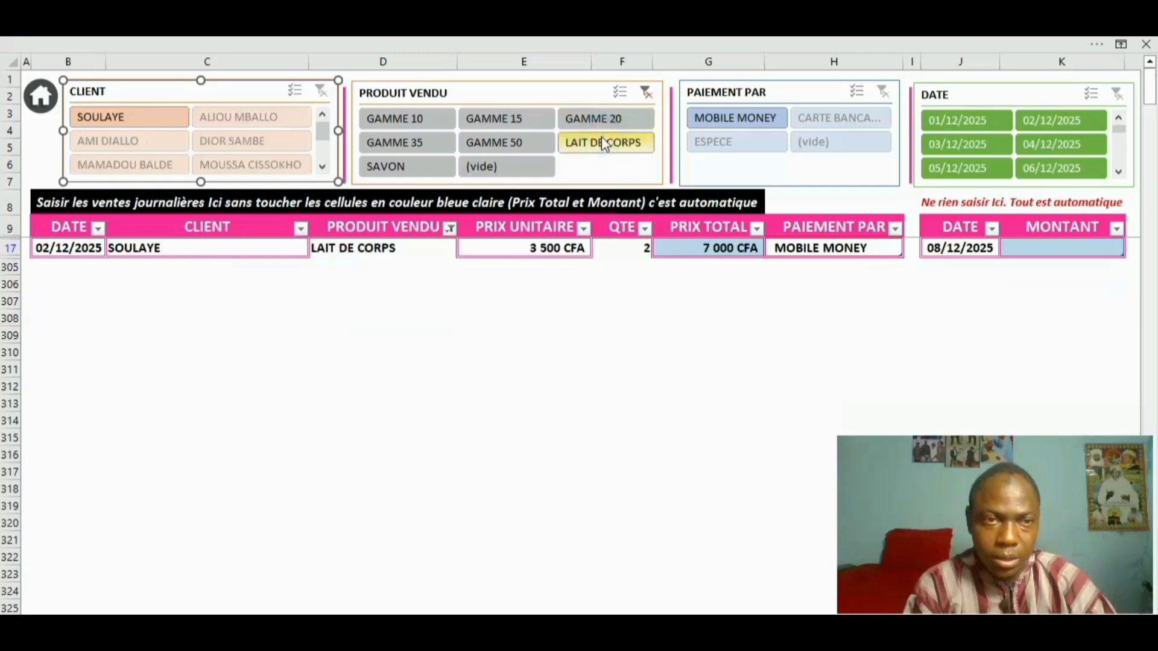
click(423, 149)
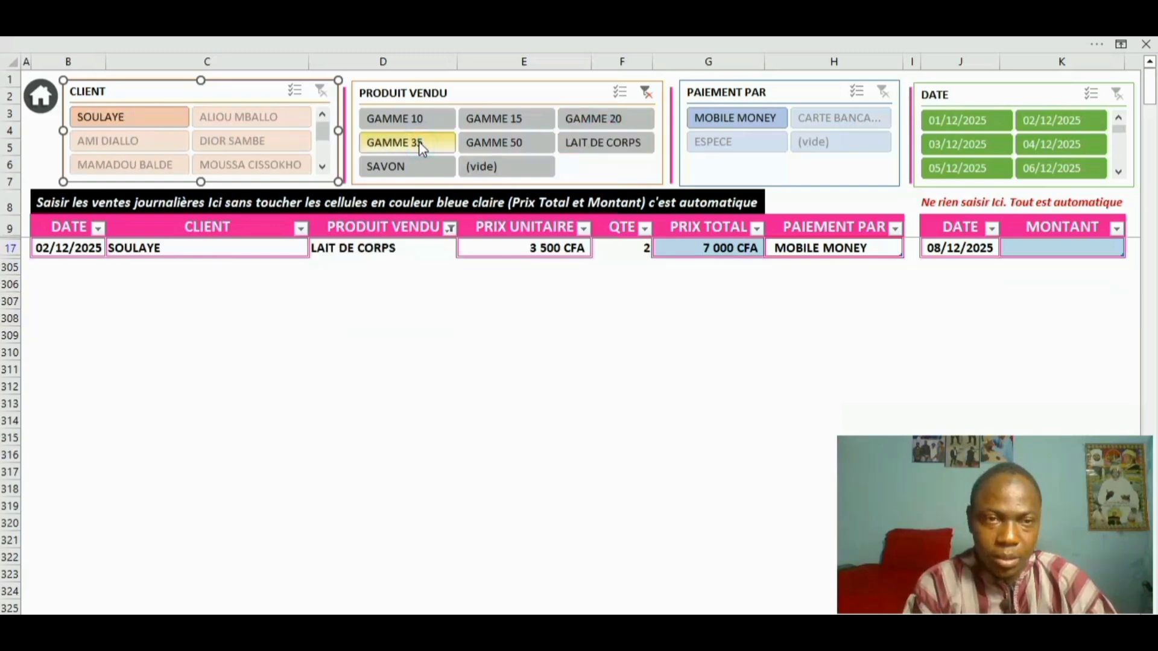
click(414, 118)
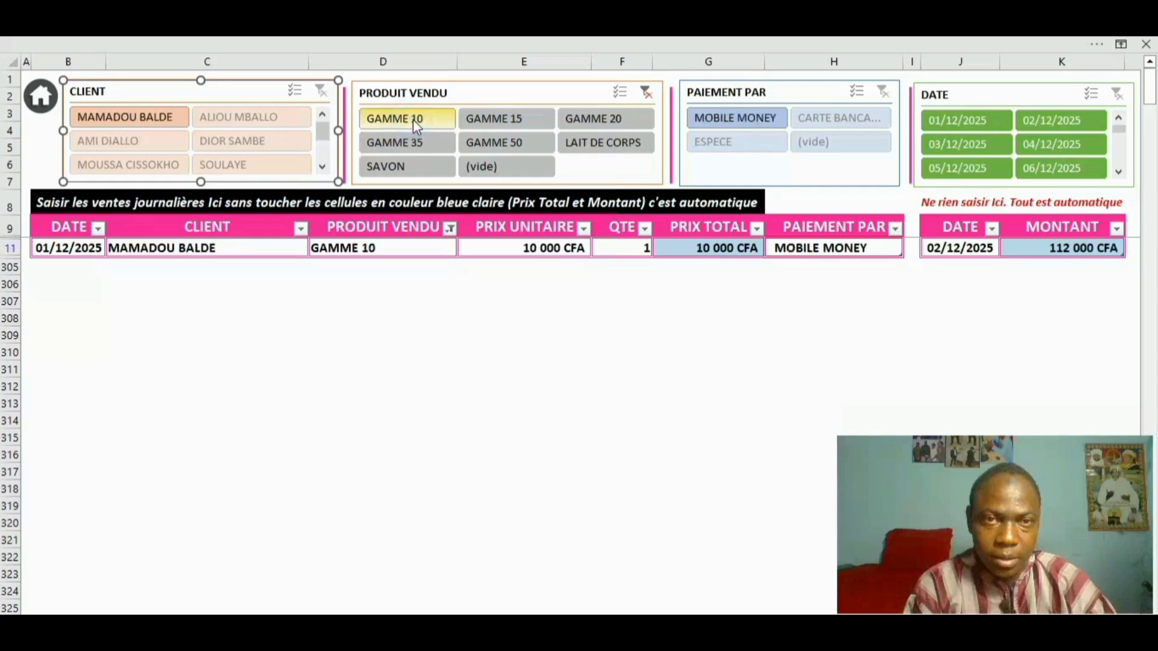
click(408, 169)
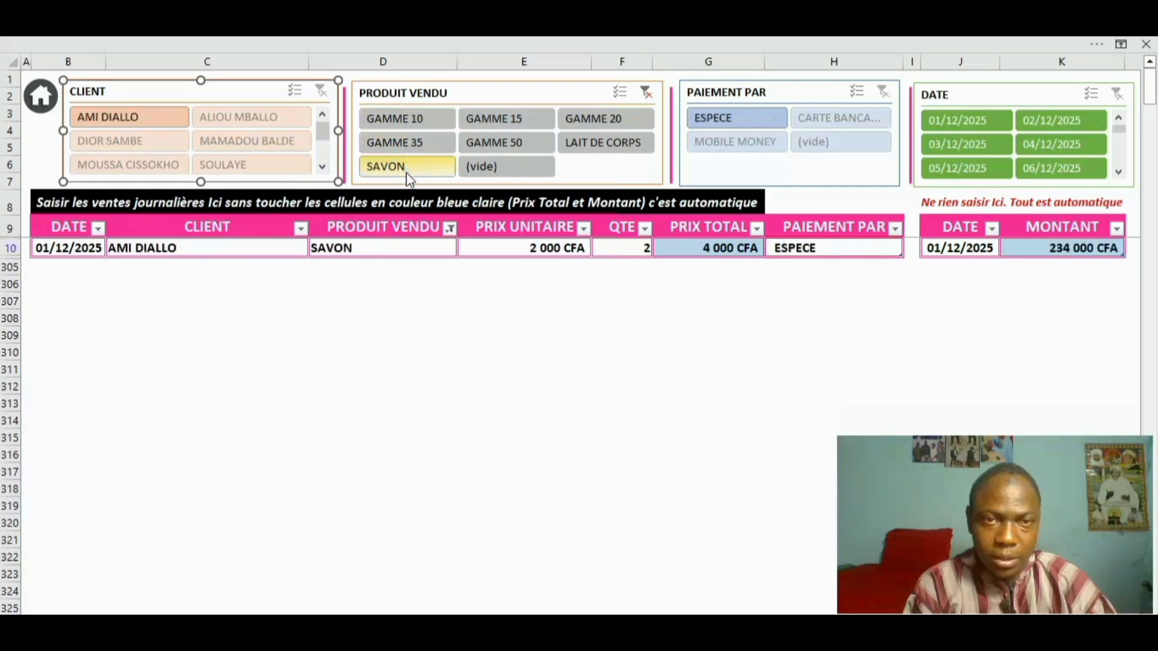
click(645, 97)
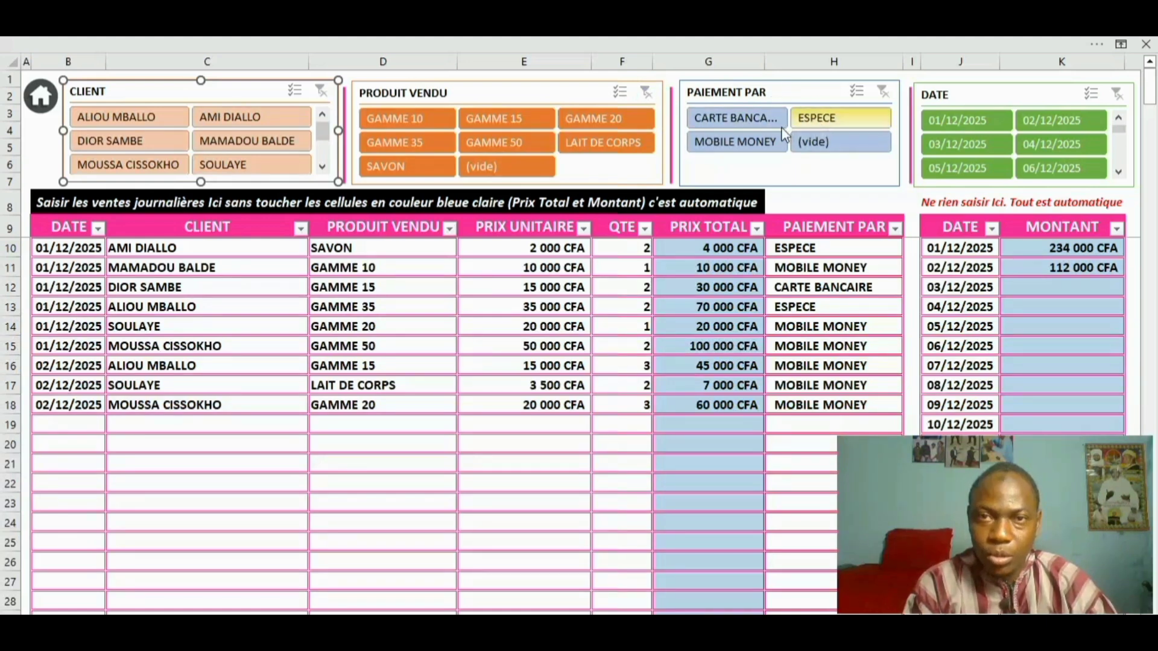
Filter by payment ESPECE, then CARTE BANCAIRE, ending on MOBILE MONEY
click(802, 125)
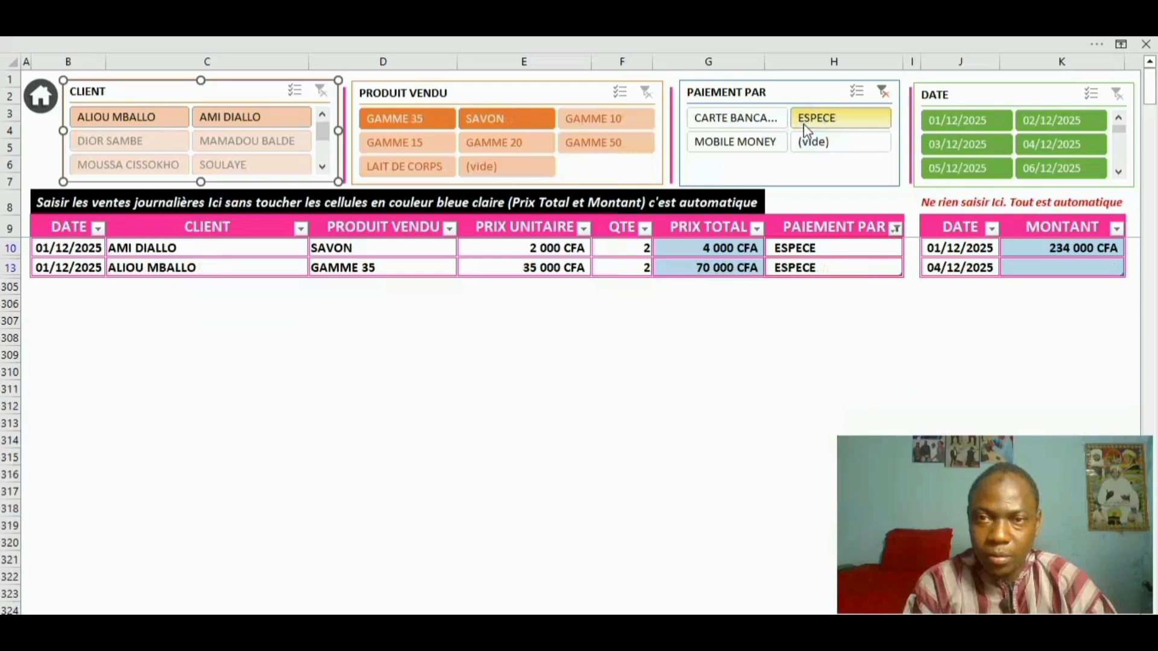
click(753, 123)
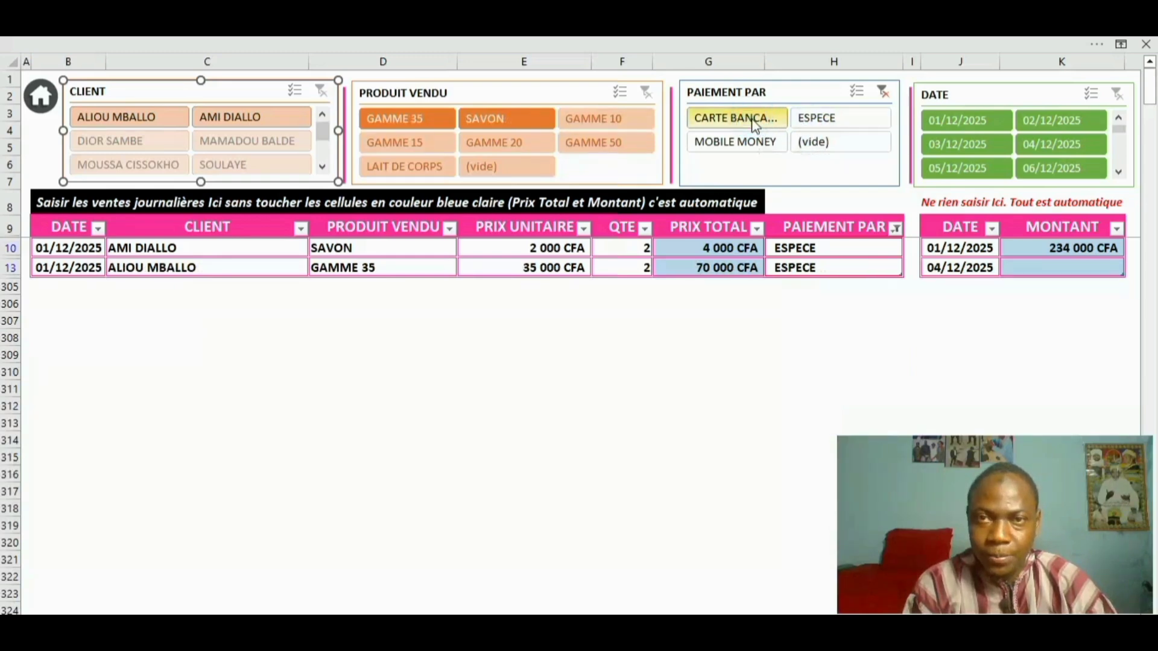
click(731, 144)
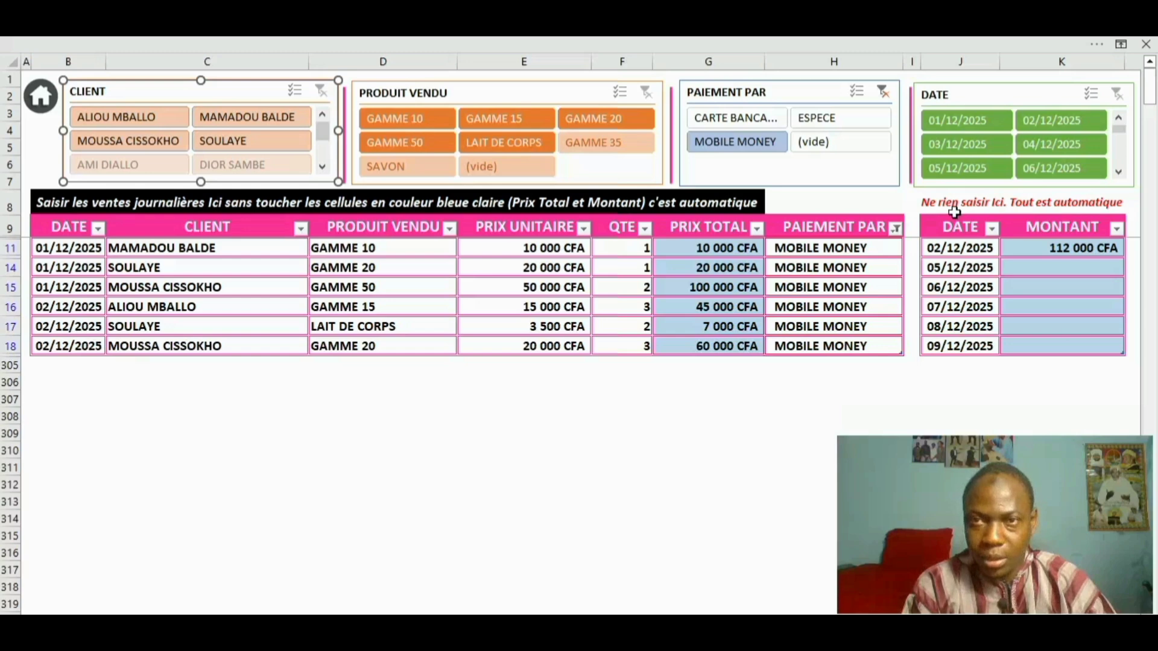
Filter the DATE slicer to 01/12/2025, then 02/12/2025, then clear the date filter
click(970, 122)
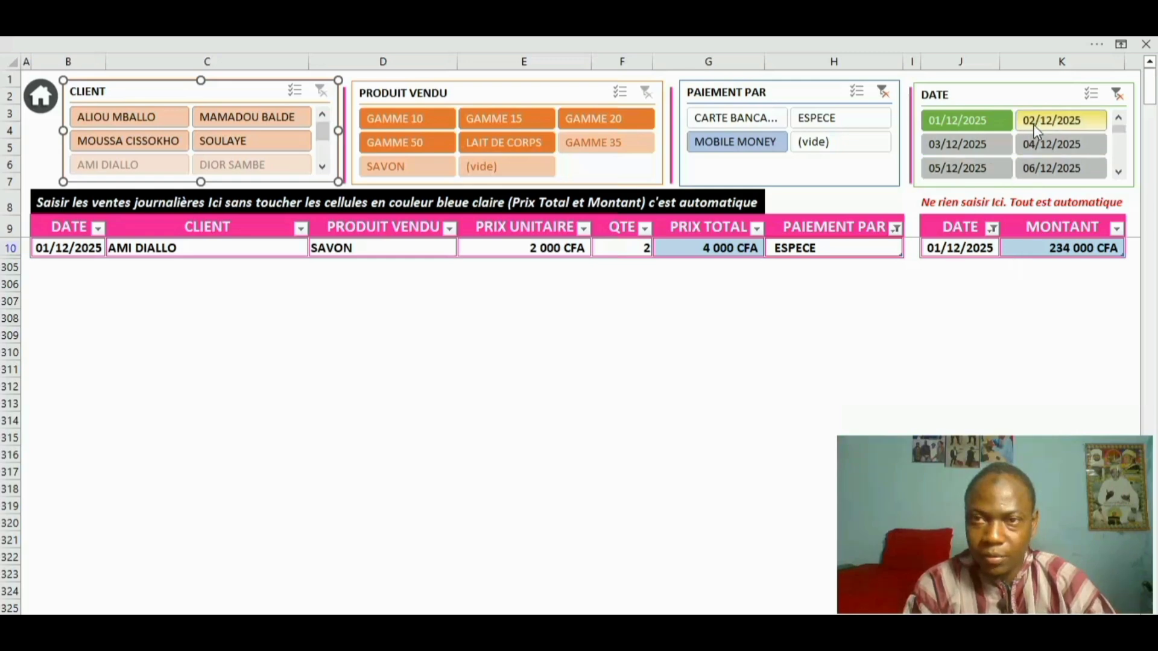
click(1080, 124)
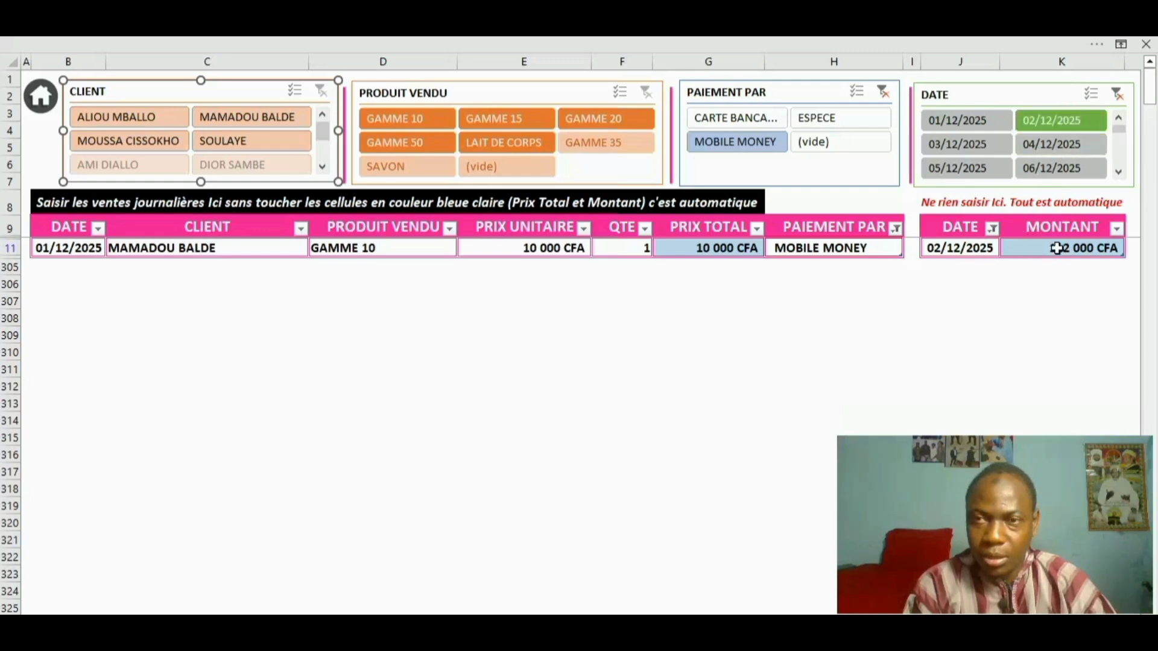
click(1115, 94)
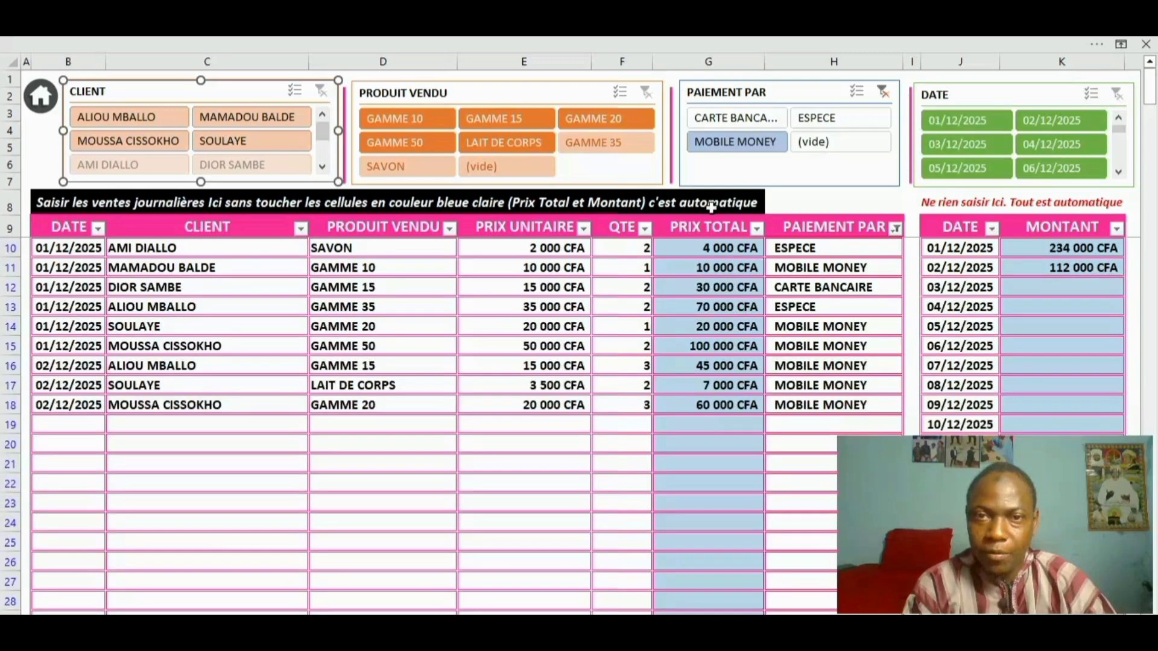
click(223, 342)
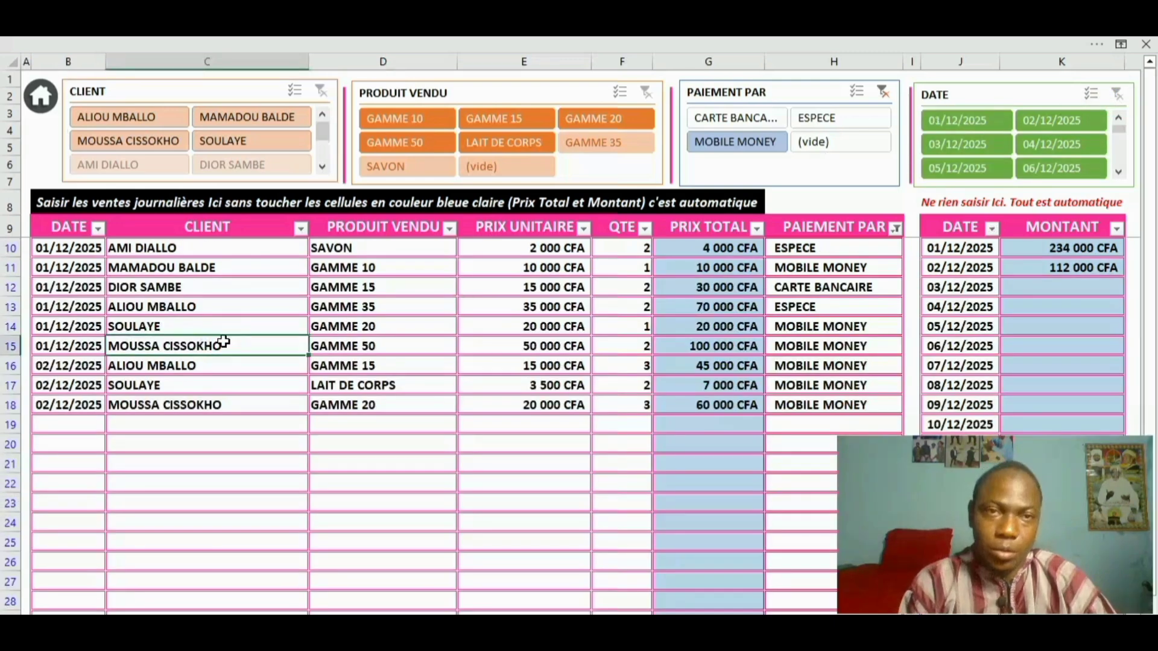